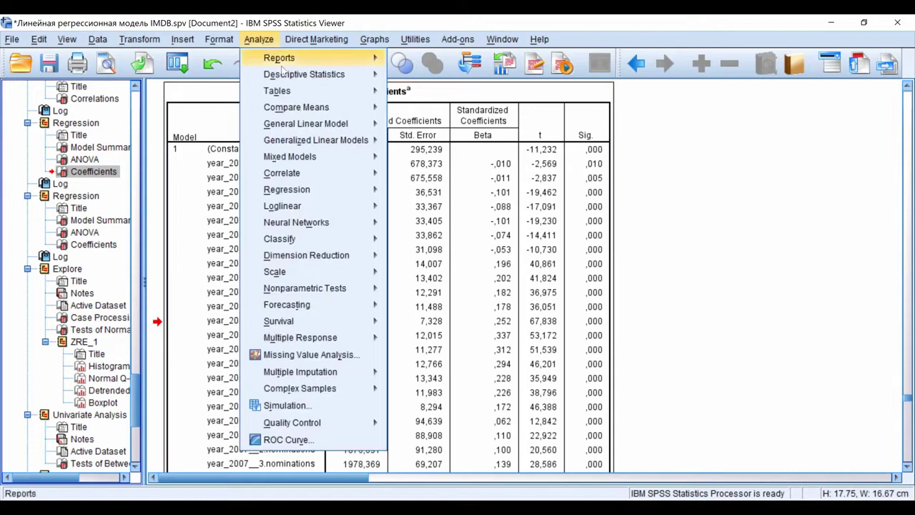
- Set Explore for Standardized Residual [ZRE_1] to display plots only, with a histogram instead of stem-and-leaf
mouse_move(284, 76)
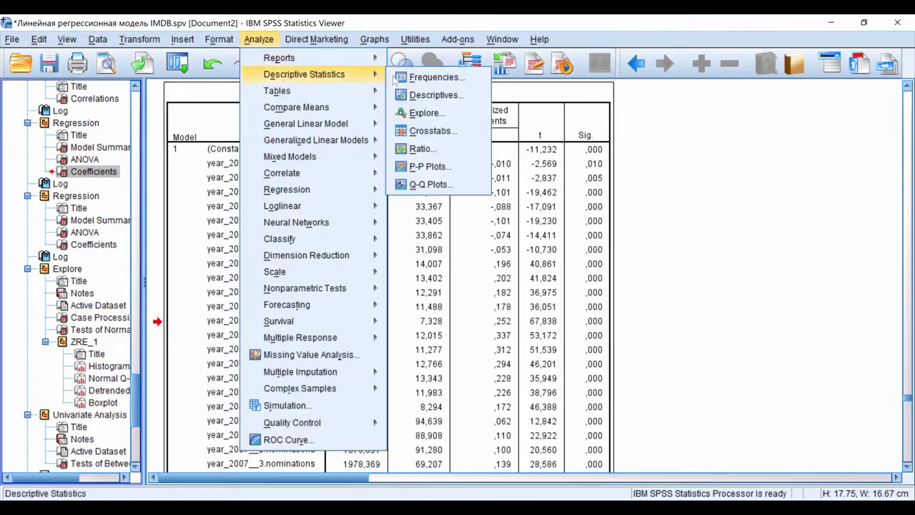
click(423, 113)
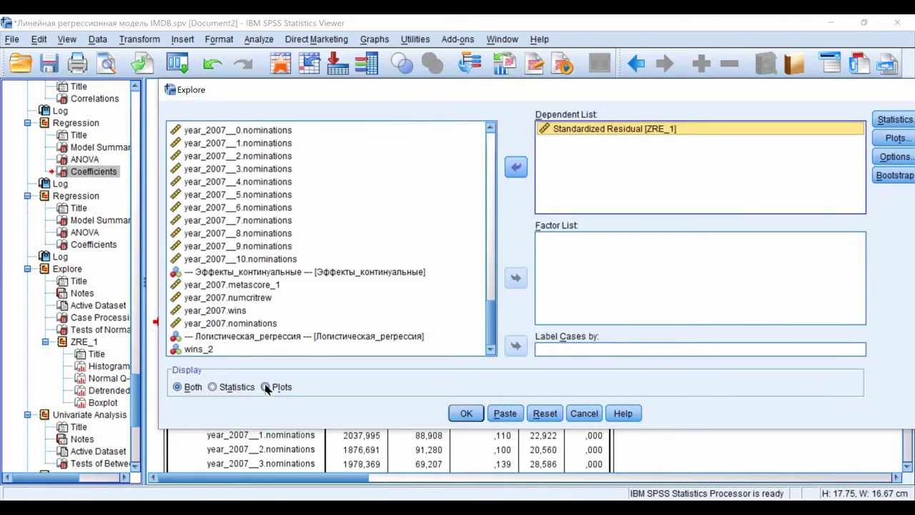
click(265, 387)
click(895, 138)
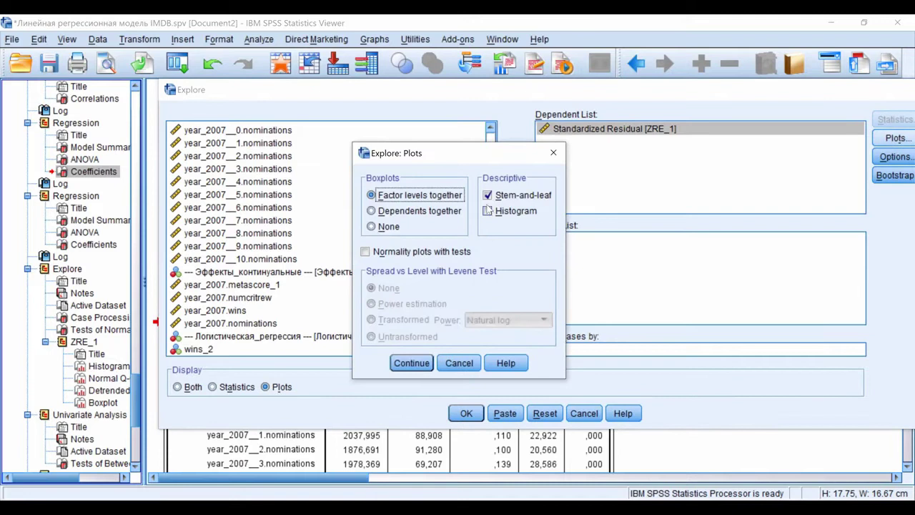
click(487, 209)
click(487, 197)
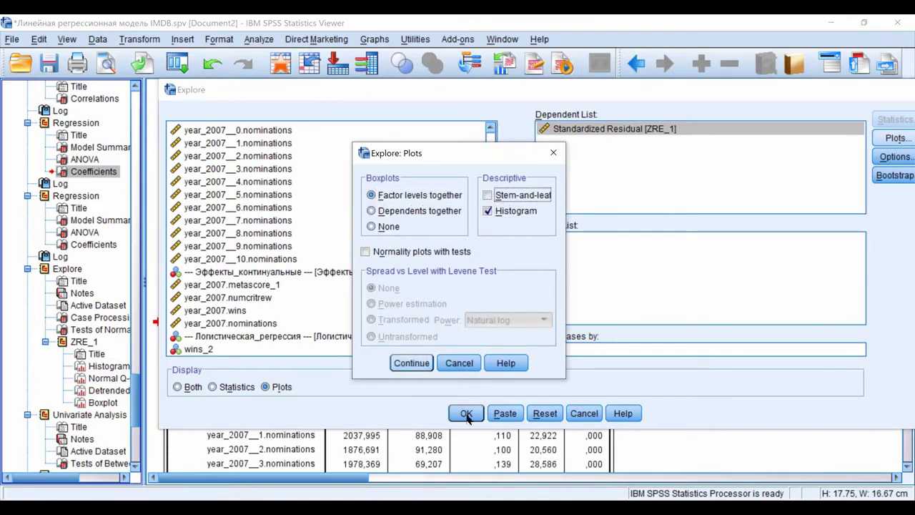
key(Return)
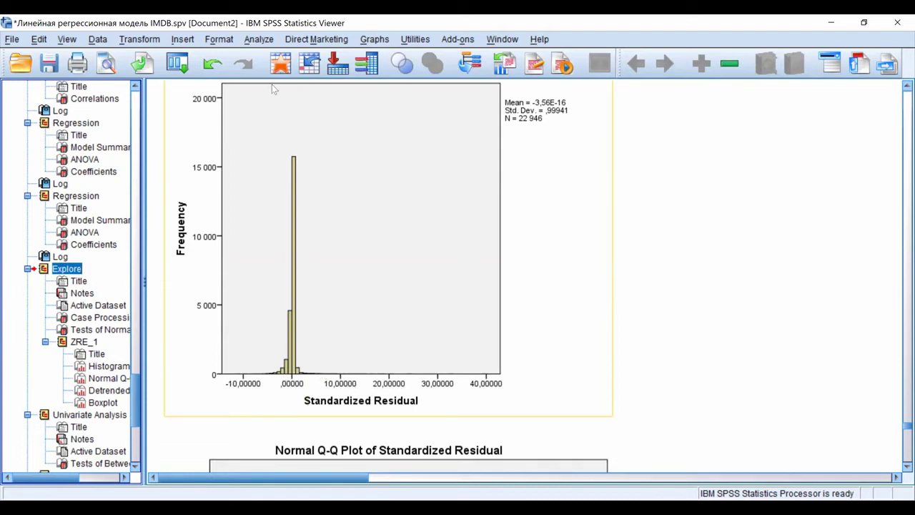
- Start a linear regression with Standardized Residual [ZRE_1] as the dependent variable
click(259, 39)
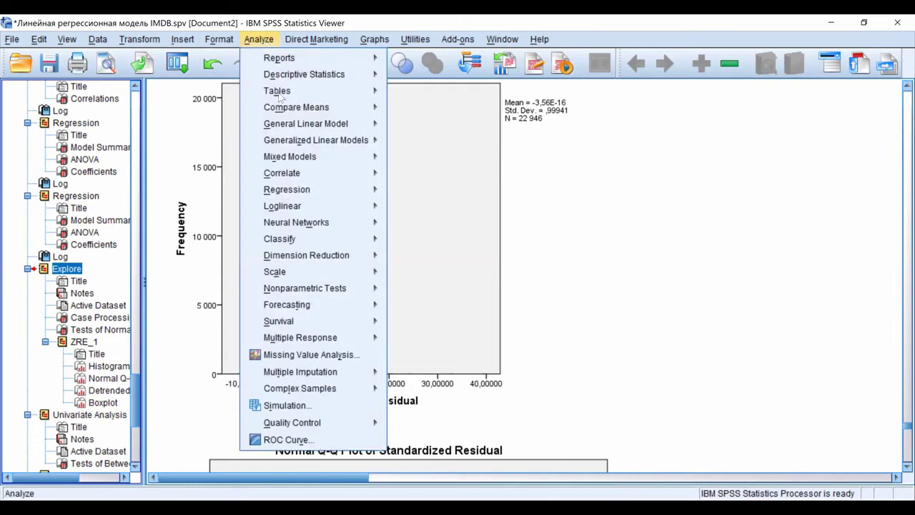
mouse_move(322, 189)
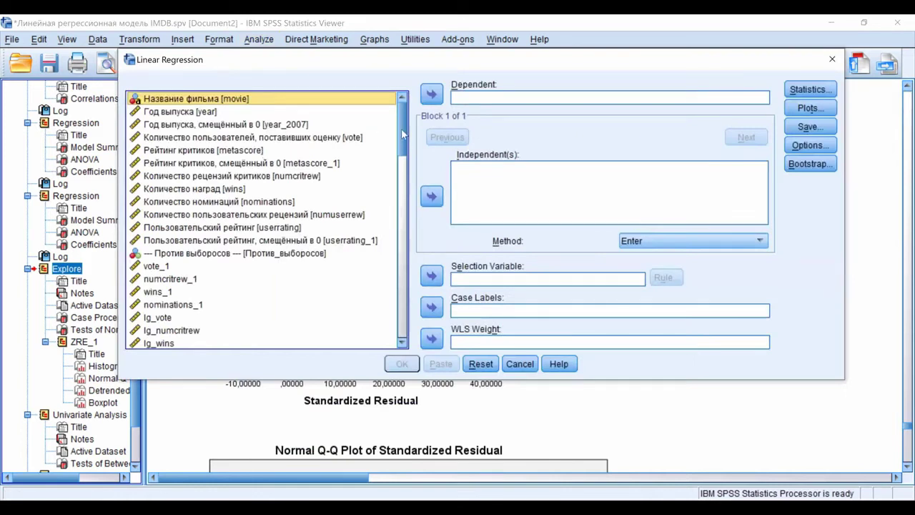
scroll(404, 179, down, 2)
scroll(392, 325, down, 15)
double_click(334, 195)
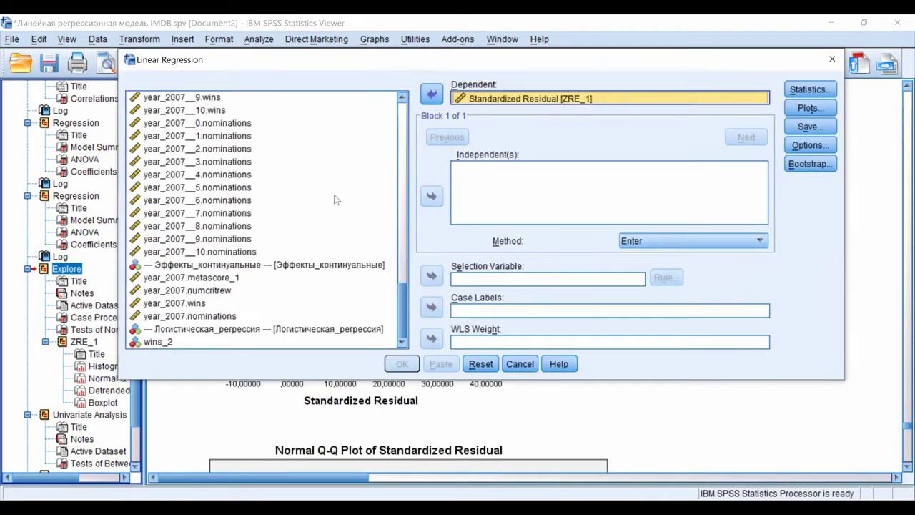
- Add year_2007__2 to the regression's independent variables
scroll(334, 200, up, 2)
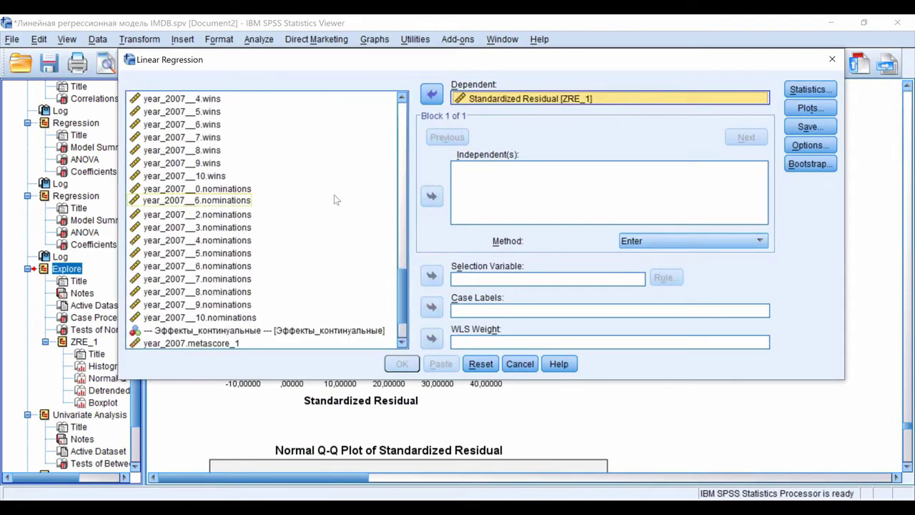
scroll(333, 194, up, 5)
scroll(334, 194, up, 4)
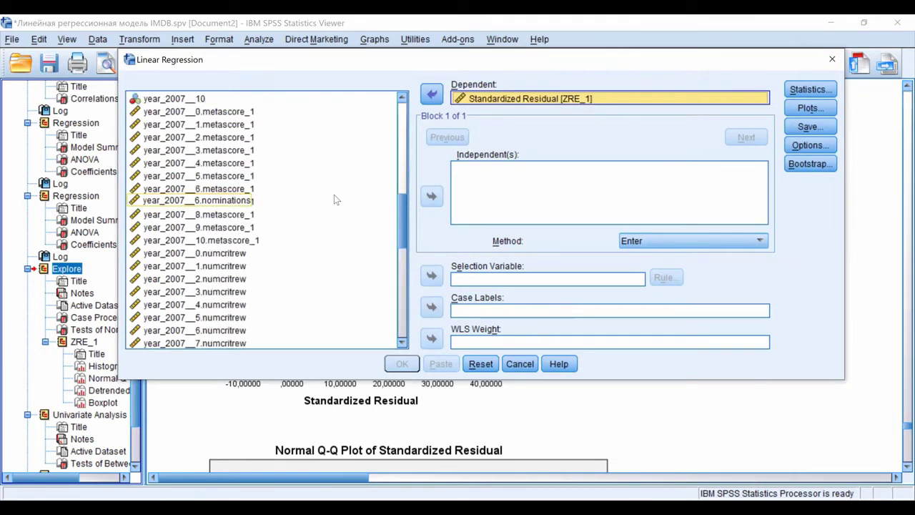
scroll(334, 195, up, 1)
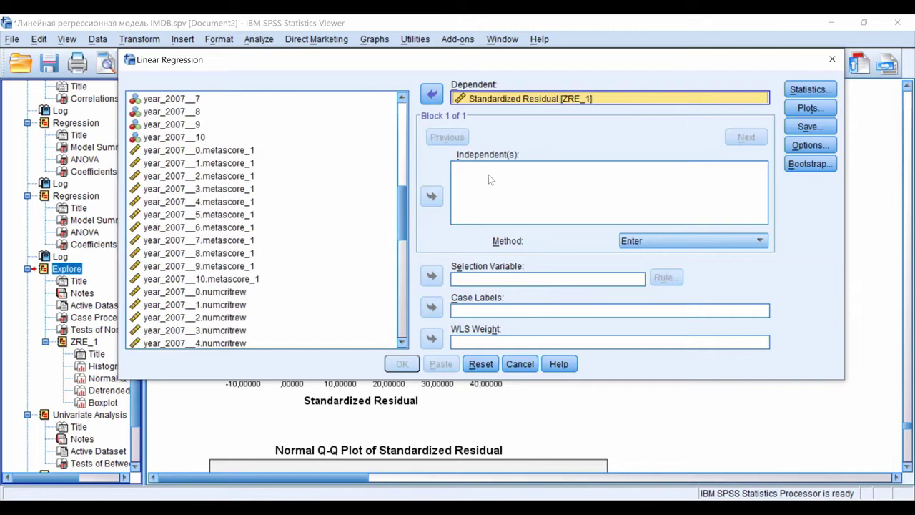
scroll(286, 200, up, 3)
click(172, 150)
click(432, 196)
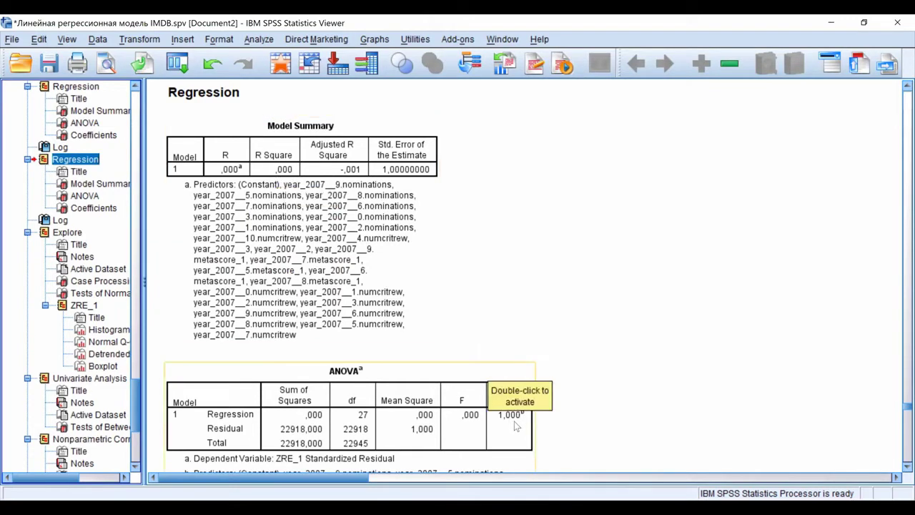
- Examine the ANOVA and Coefficients tables of the residual regression for significance
scroll(516, 426, down, 3)
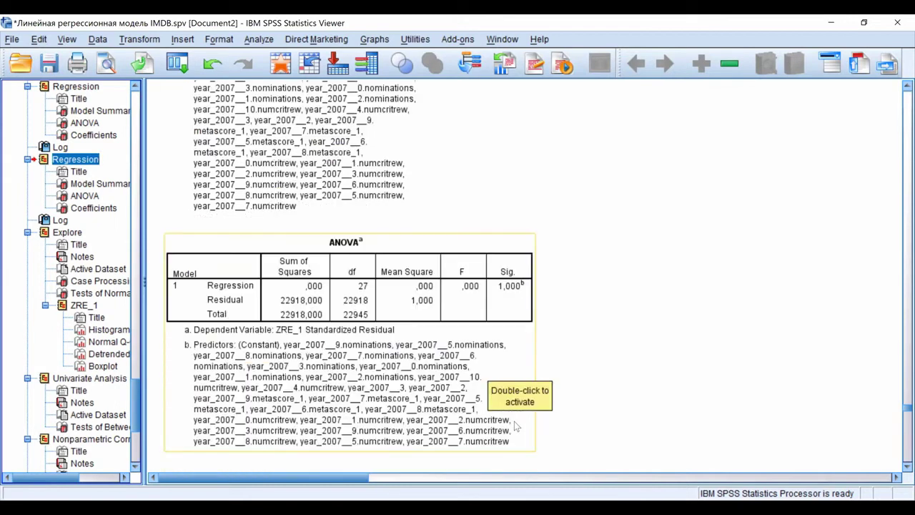
scroll(516, 426, down, 3)
scroll(597, 242, down, 3)
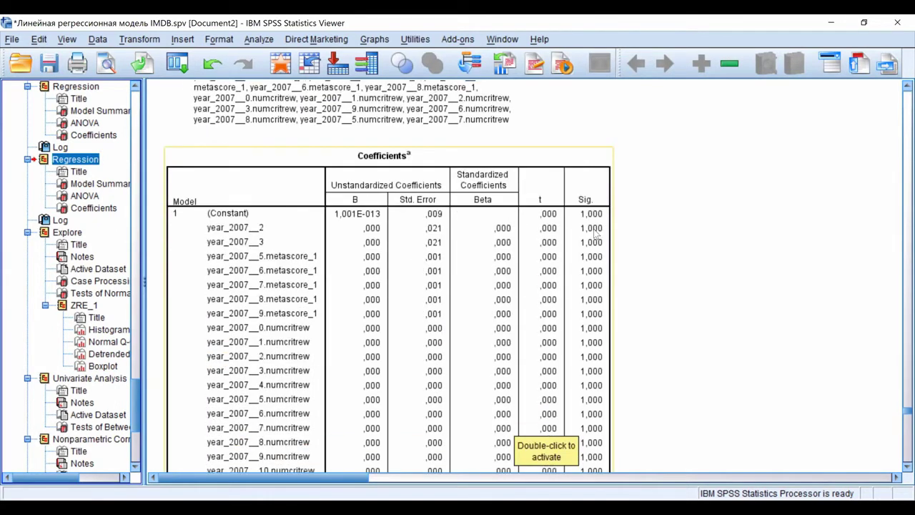
scroll(597, 234, down, 6)
scroll(596, 234, down, 6)
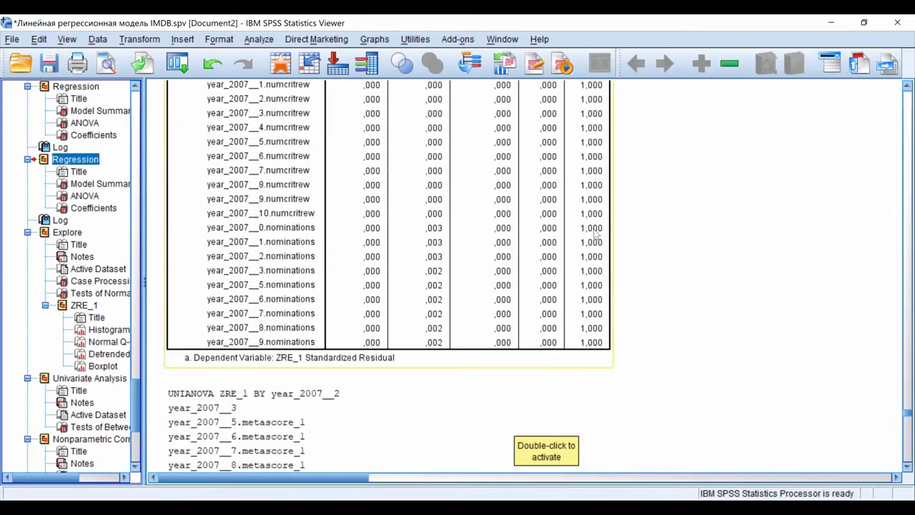
scroll(597, 234, up, 3)
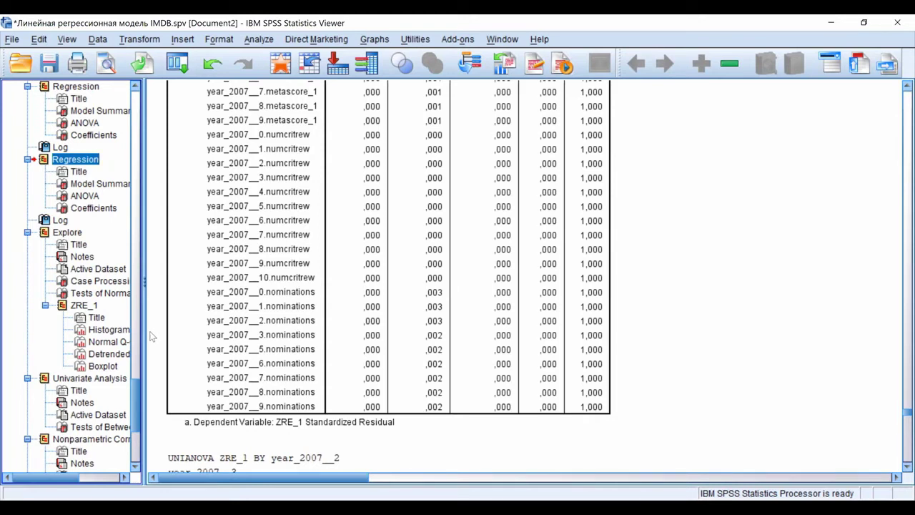
- Set up a bivariate correlation using Spearman instead of Pearson, without flagging significant correlations
key(alt+a)
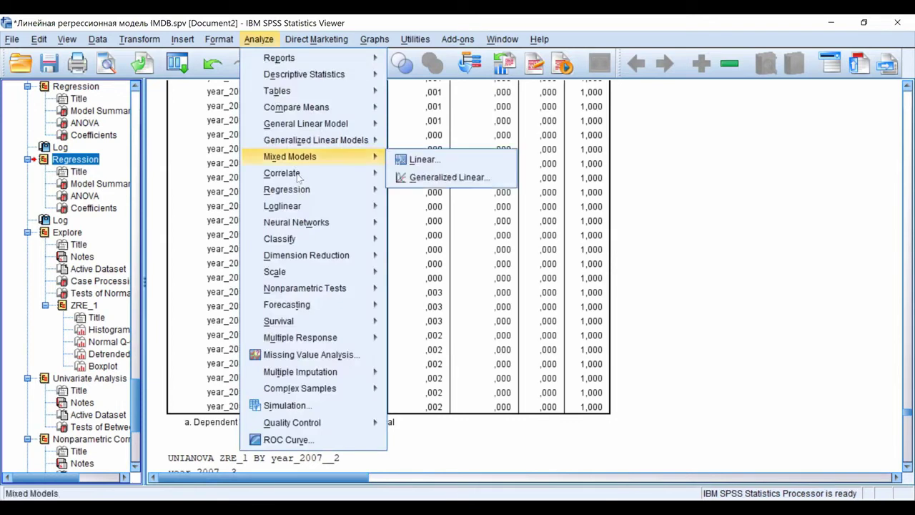
mouse_move(386, 174)
click(419, 177)
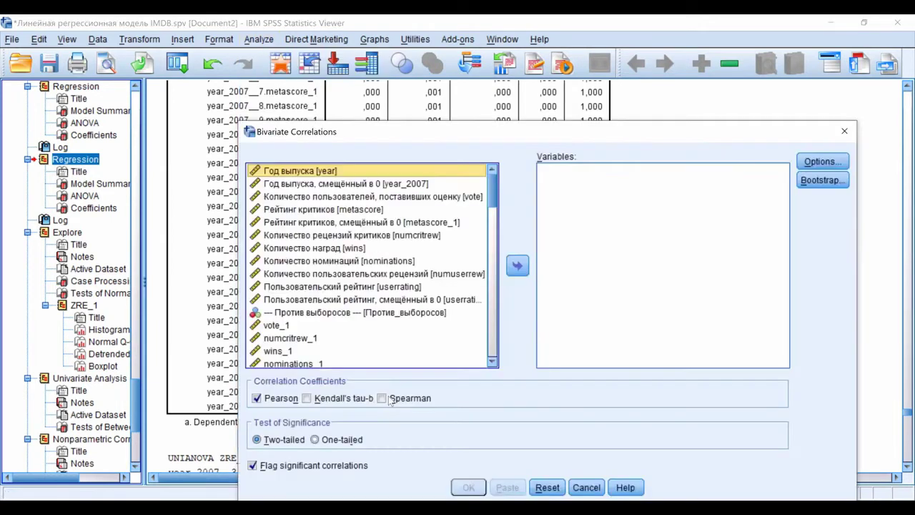
click(391, 399)
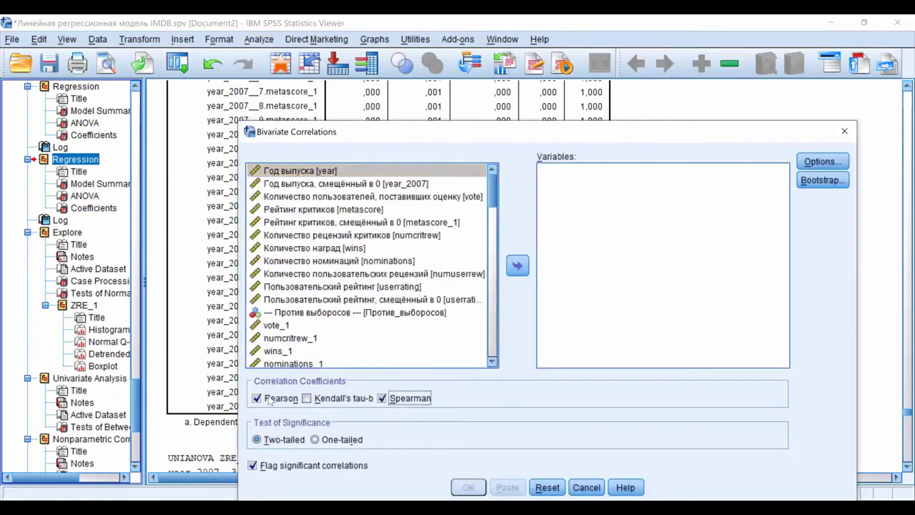
click(269, 401)
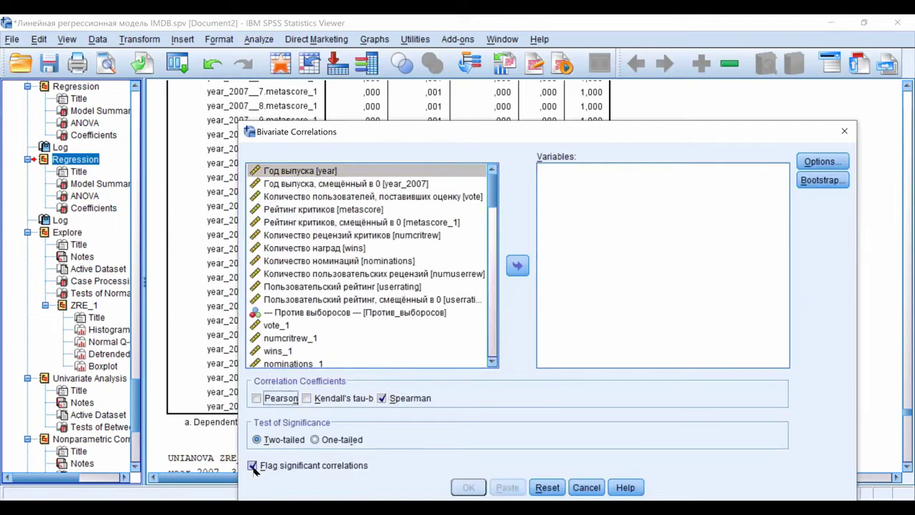
click(253, 466)
- Run the bivariate correlation on Standardized Residual [ZRE_1] and year_2007__2
scroll(303, 312, down, 2)
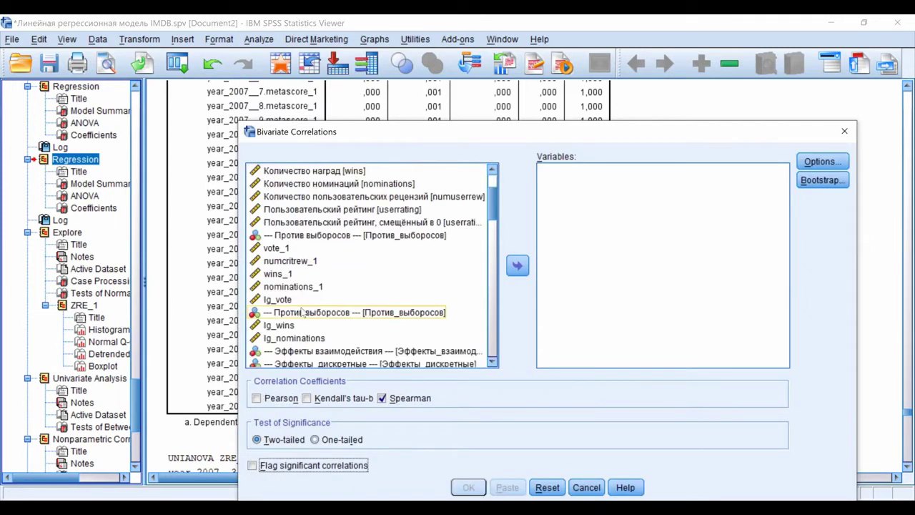
scroll(303, 313, down, 10)
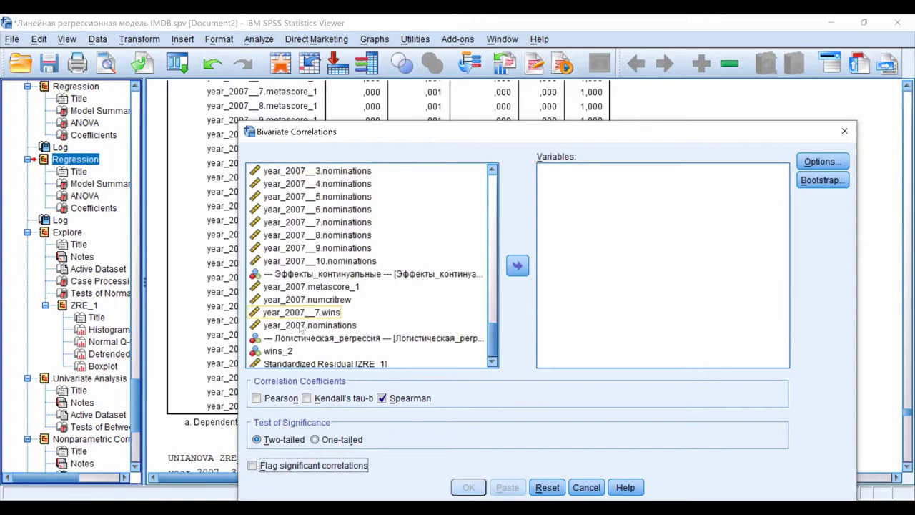
click(288, 362)
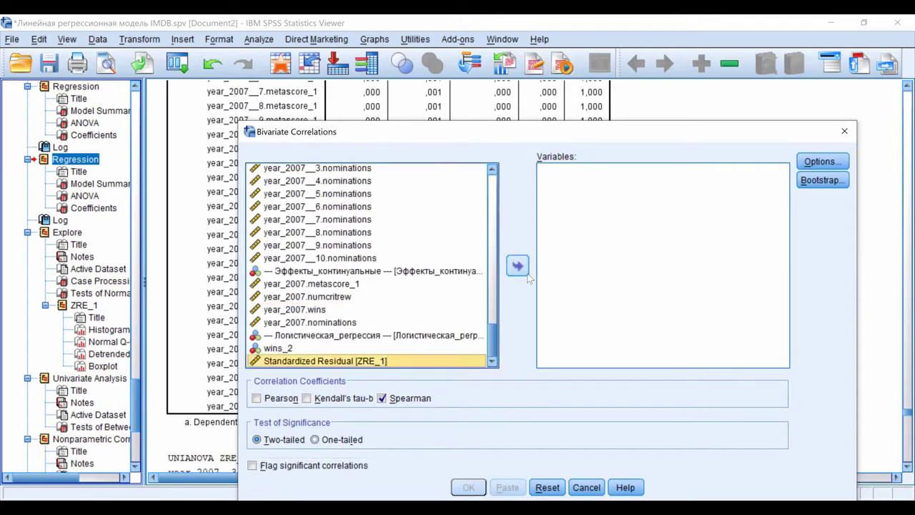
scroll(412, 263, up, 6)
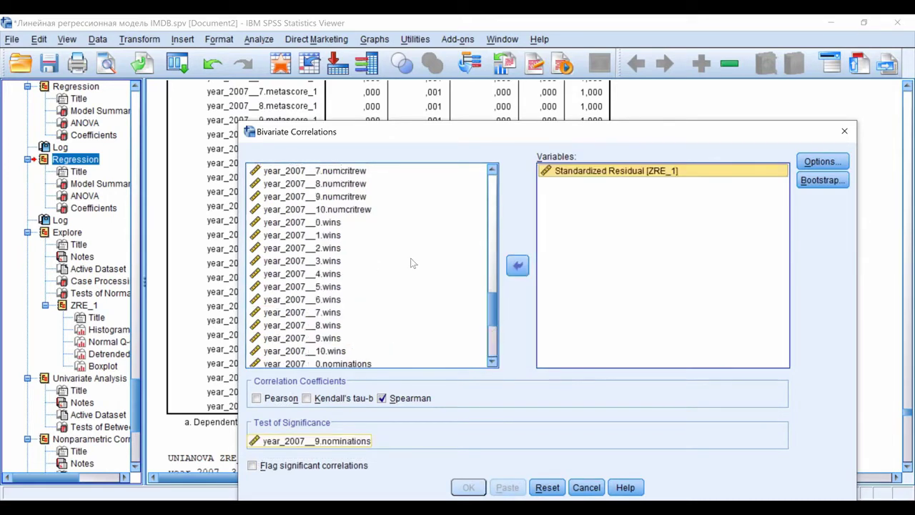
scroll(411, 262, up, 10)
drag(300, 247, 588, 230)
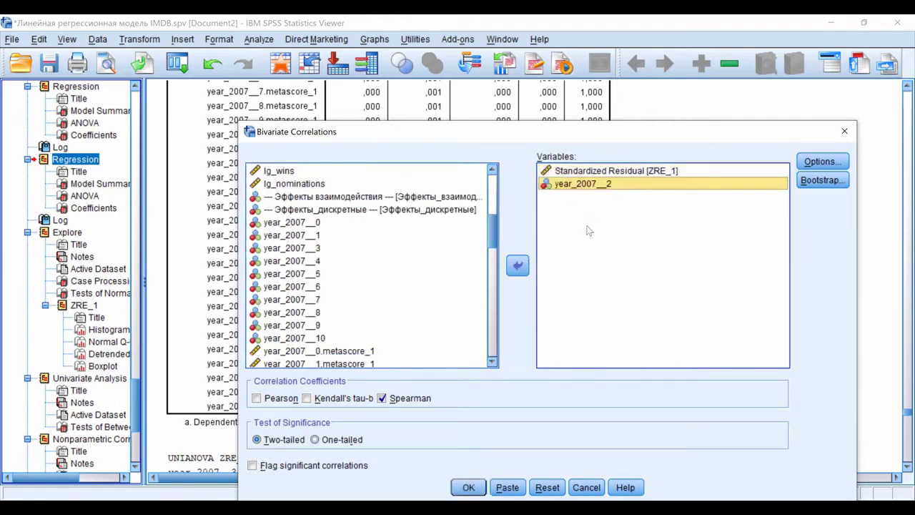
key(Return)
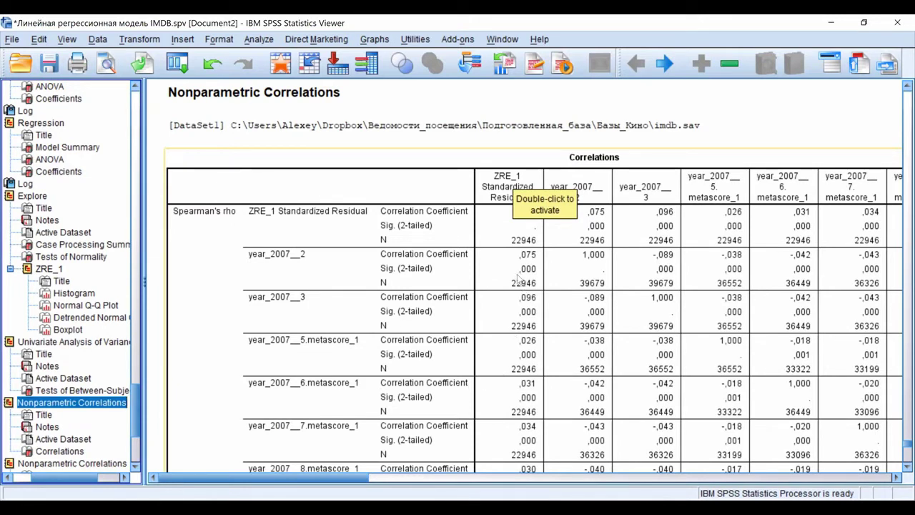
- Examine the Spearman correlations of the standardized residual with the year, metascore_1, numcritrew and nominations predictors
scroll(518, 279, down, 1)
scroll(518, 279, down, 5)
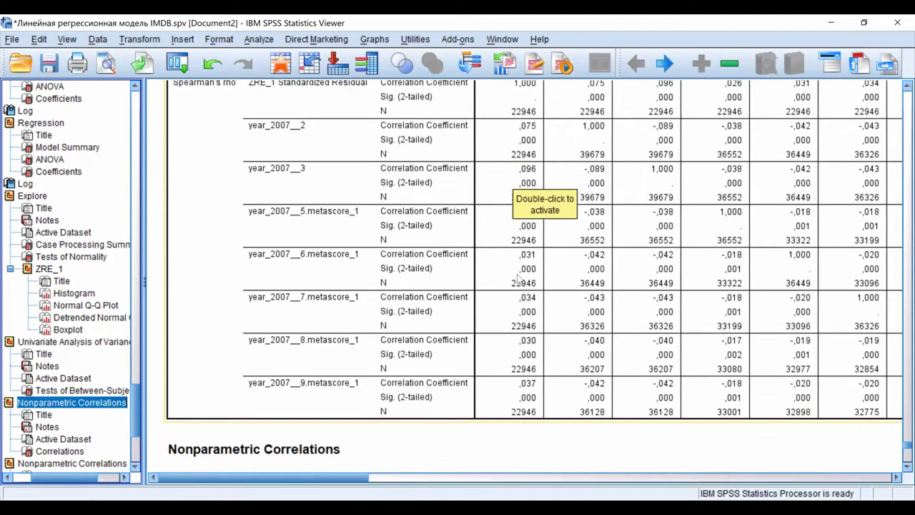
scroll(520, 278, down, 5)
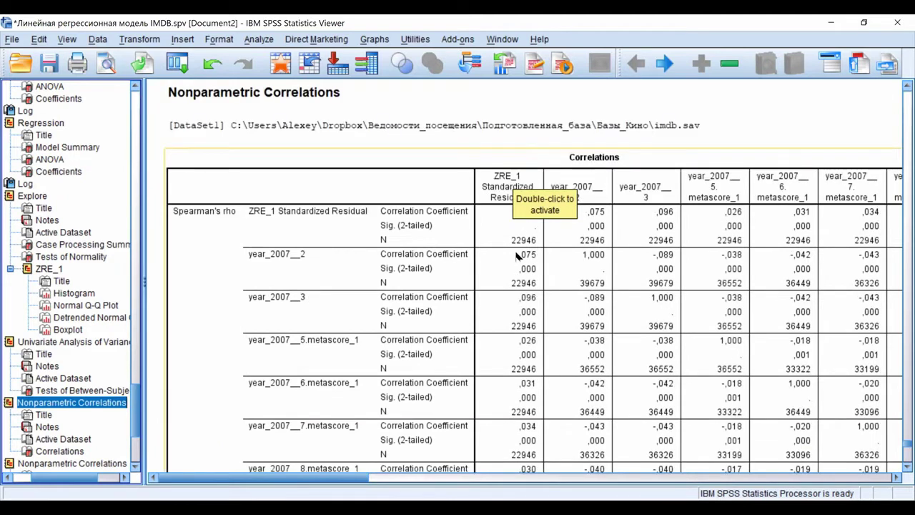
scroll(515, 300, down, 3)
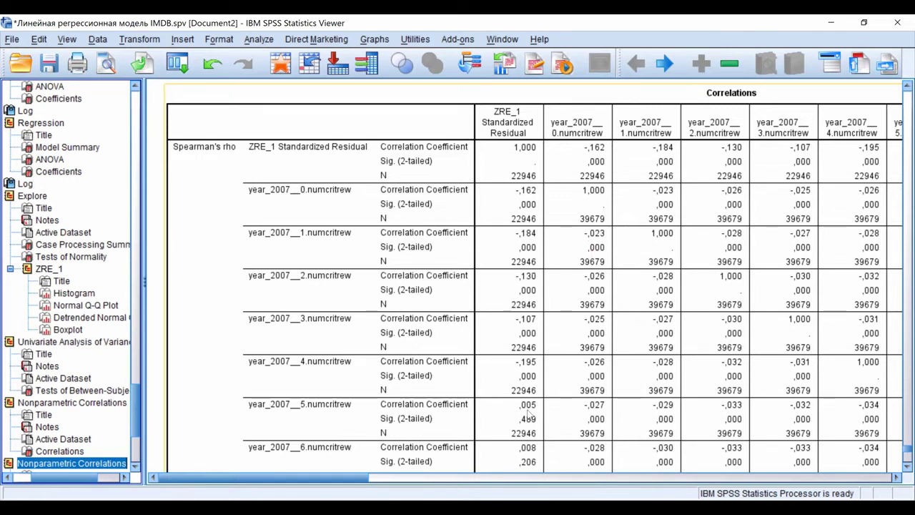
scroll(529, 450, down, 3)
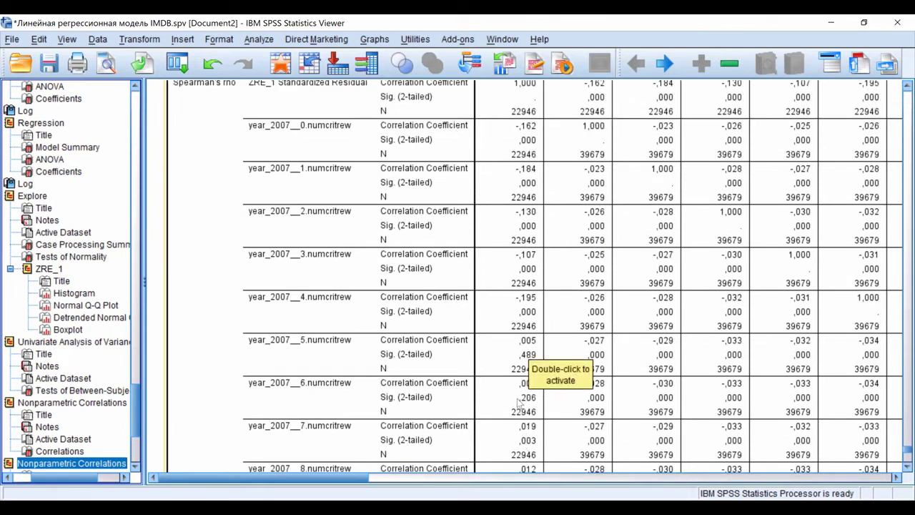
scroll(518, 402, down, 3)
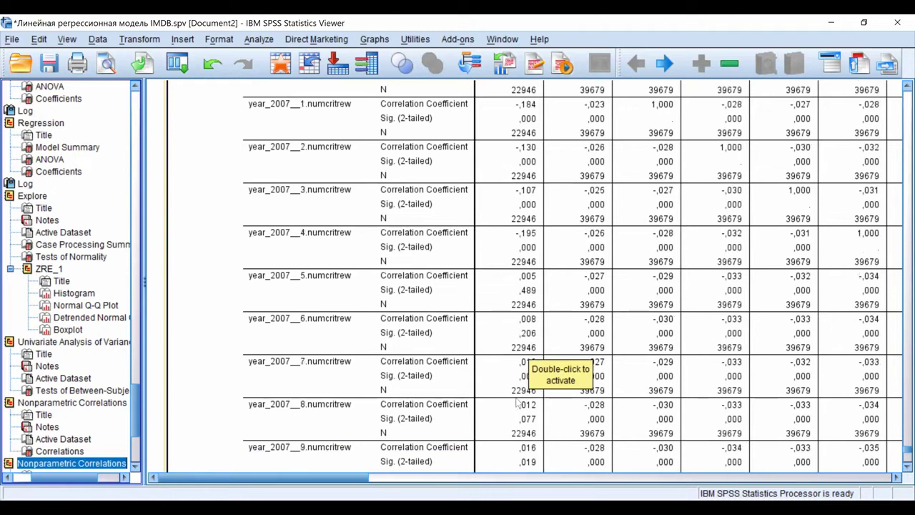
scroll(518, 402, down, 3)
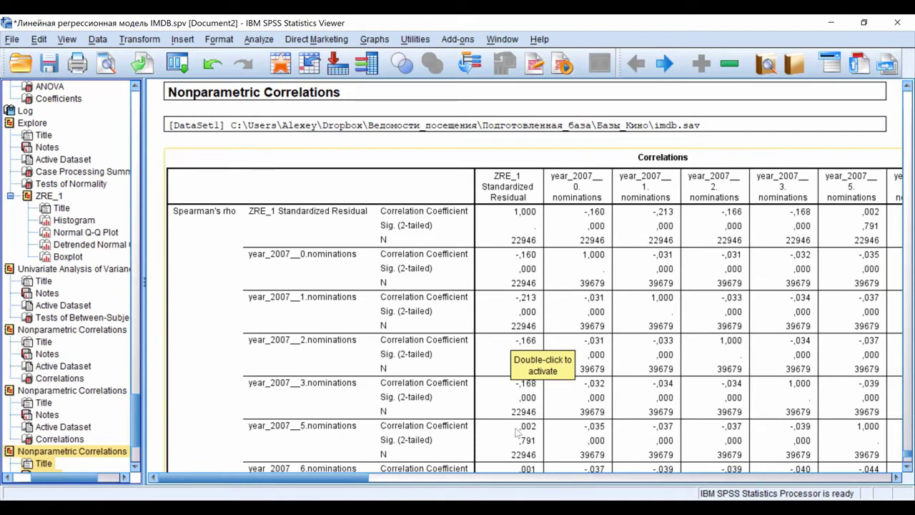
scroll(517, 432, down, 3)
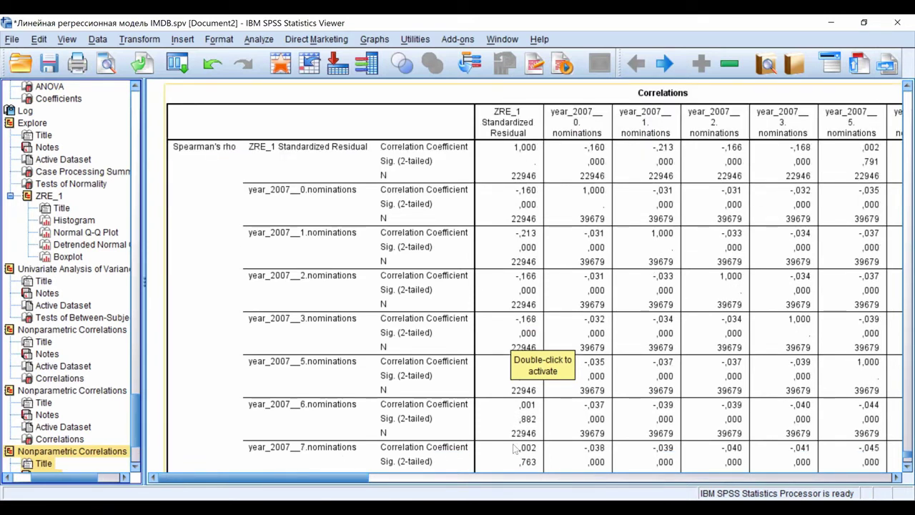
scroll(514, 432, down, 4)
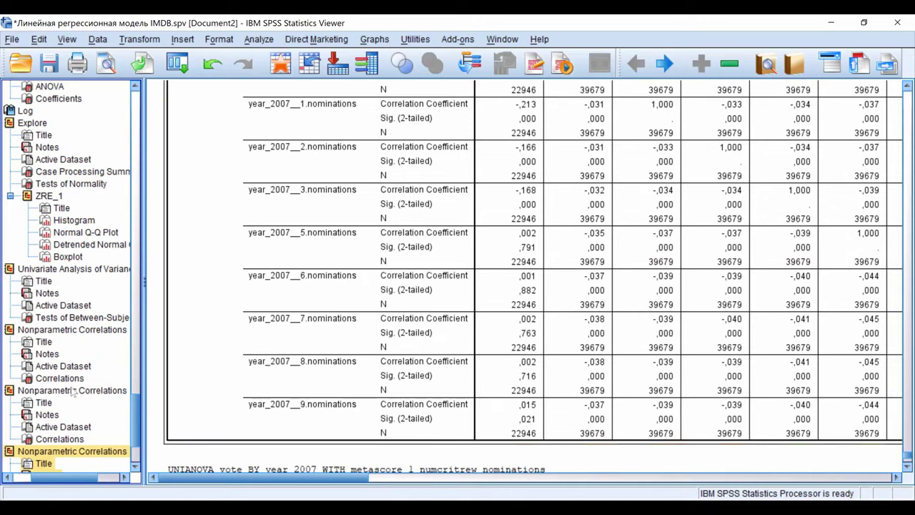
scroll(74, 392, down, 2)
scroll(74, 391, down, 1)
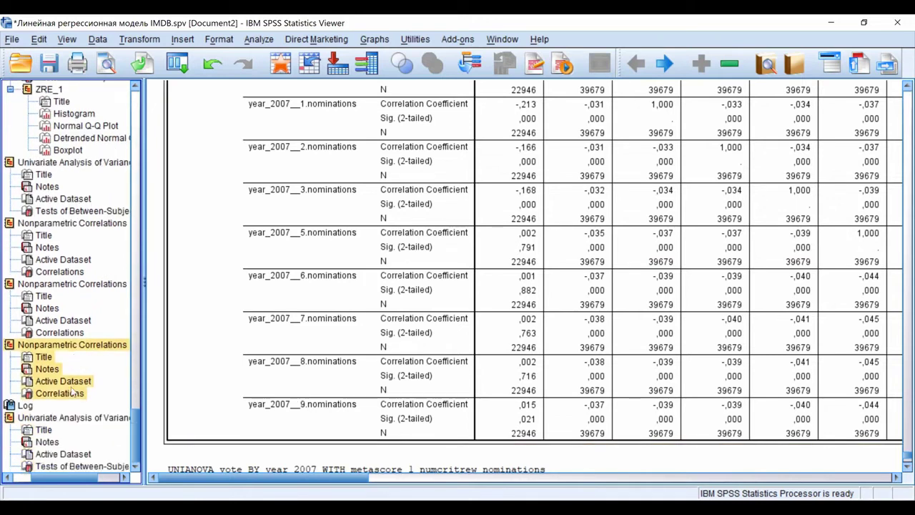
- Set up a univariate general linear model with Standardized Residual [ZRE_1] as the dependent variable and year_2007__2 as a fixed factor
click(258, 38)
mouse_move(308, 123)
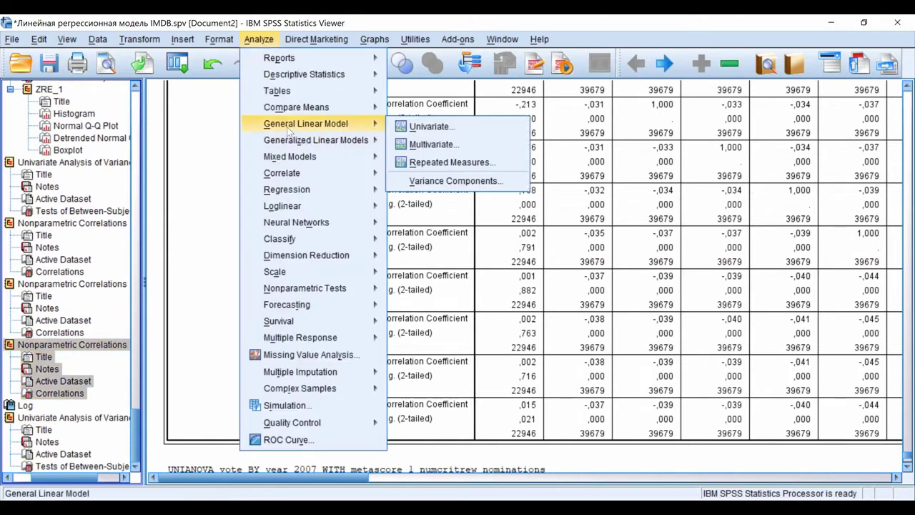
click(423, 127)
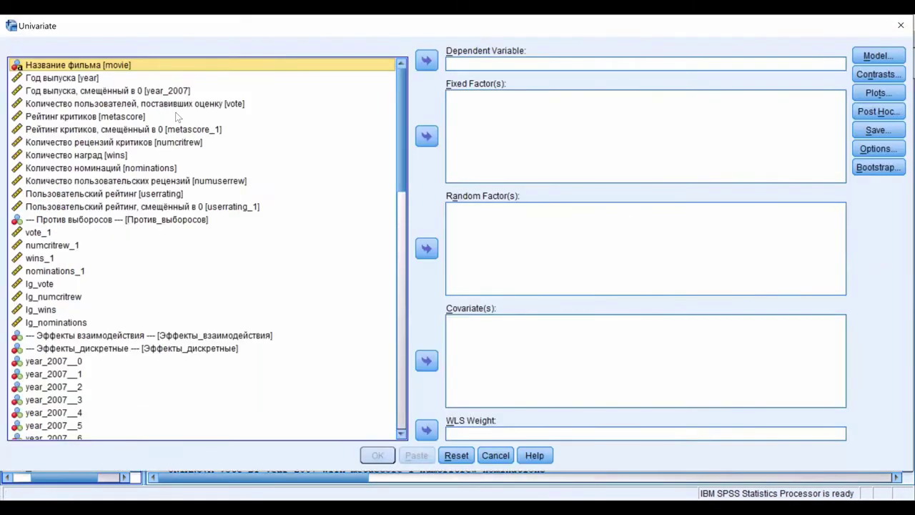
scroll(178, 117, down, 8)
scroll(101, 358, down, 10)
double_click(101, 433)
scroll(74, 243, up, 9)
click(71, 245)
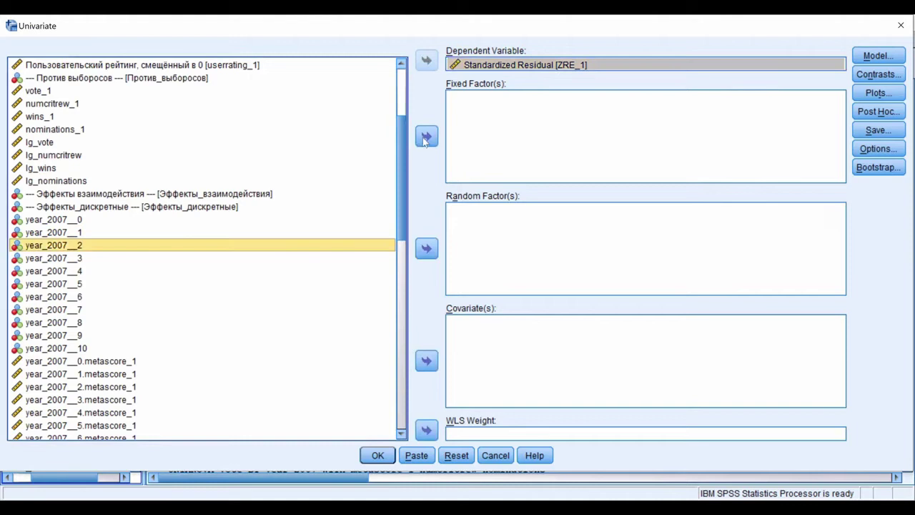
click(426, 136)
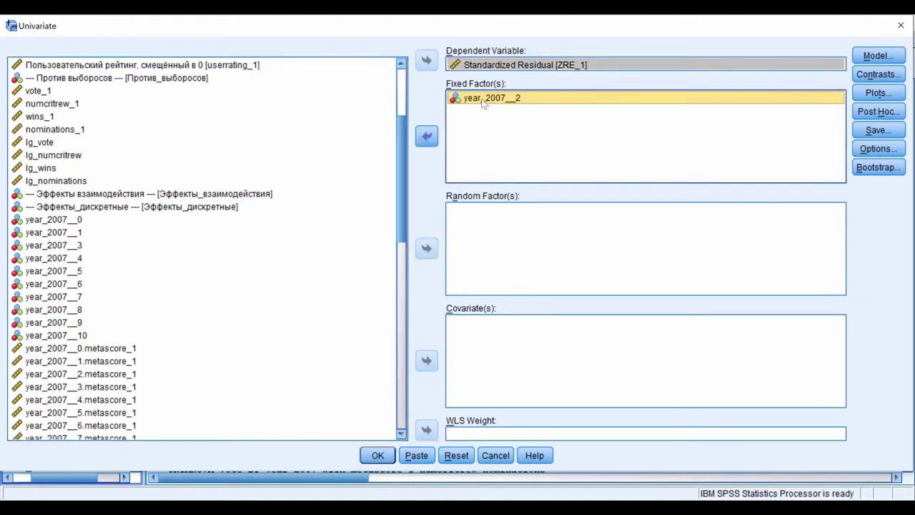
- Choose a custom model with Main effects terms for the univariate analysis, and cancel the setup without running it
key(alt+m)
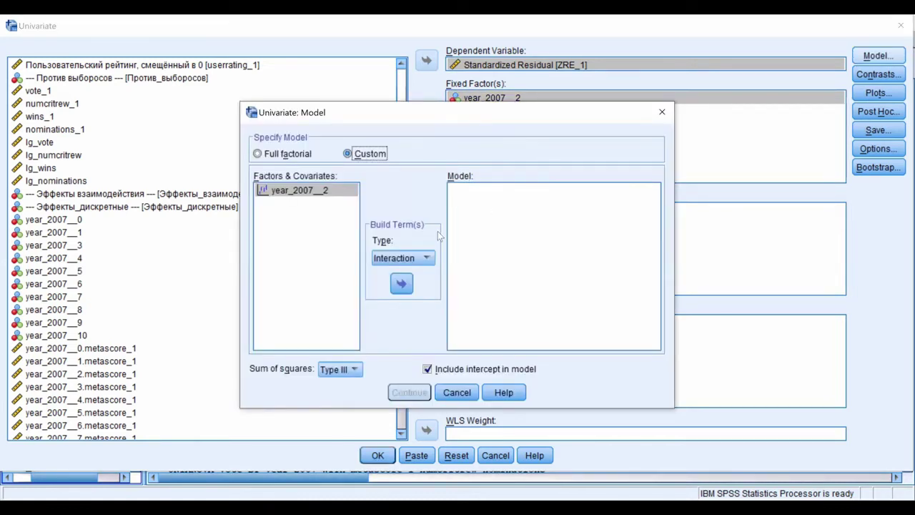
click(414, 259)
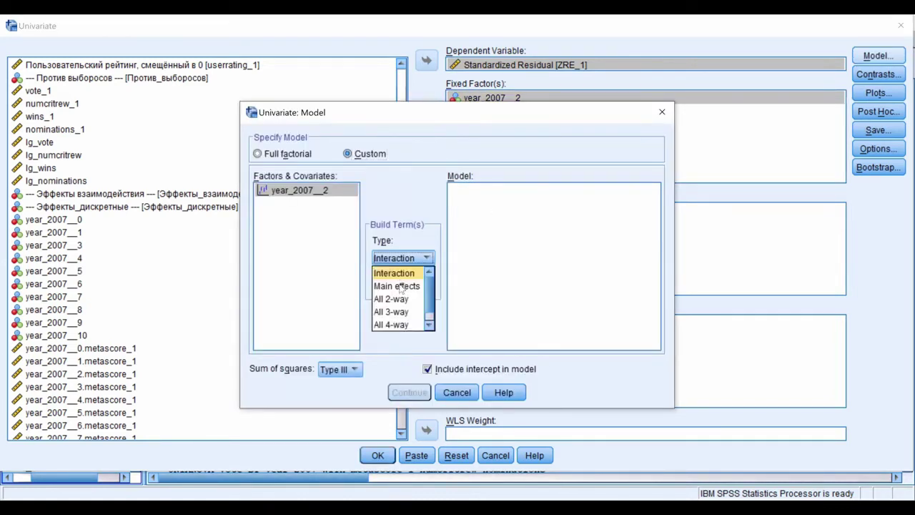
click(398, 287)
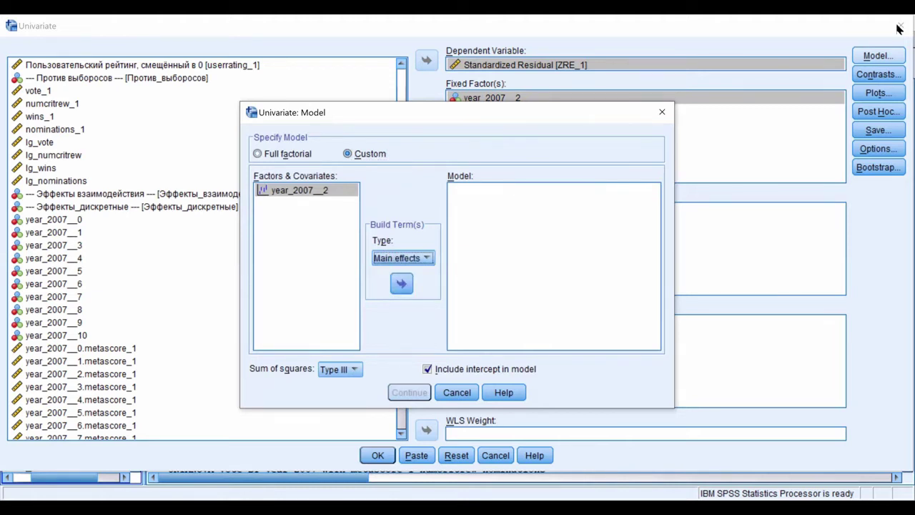
key(Escape)
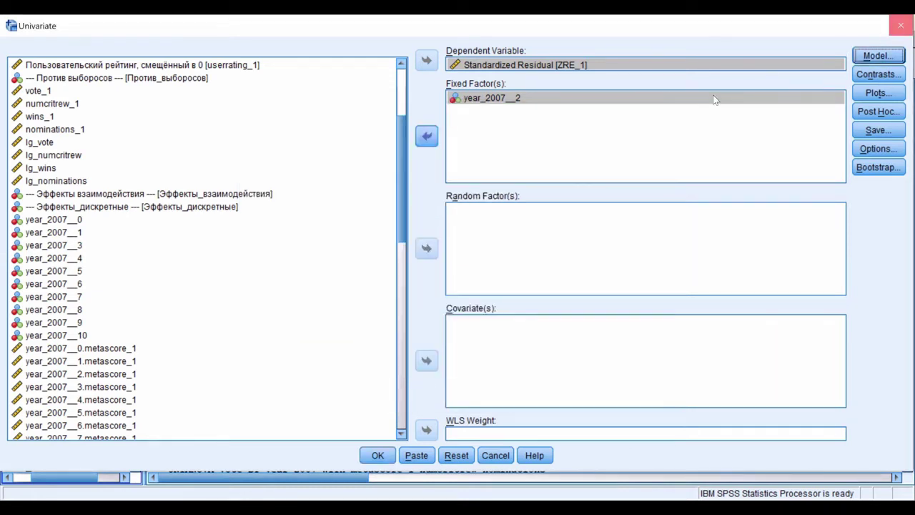
key(Escape)
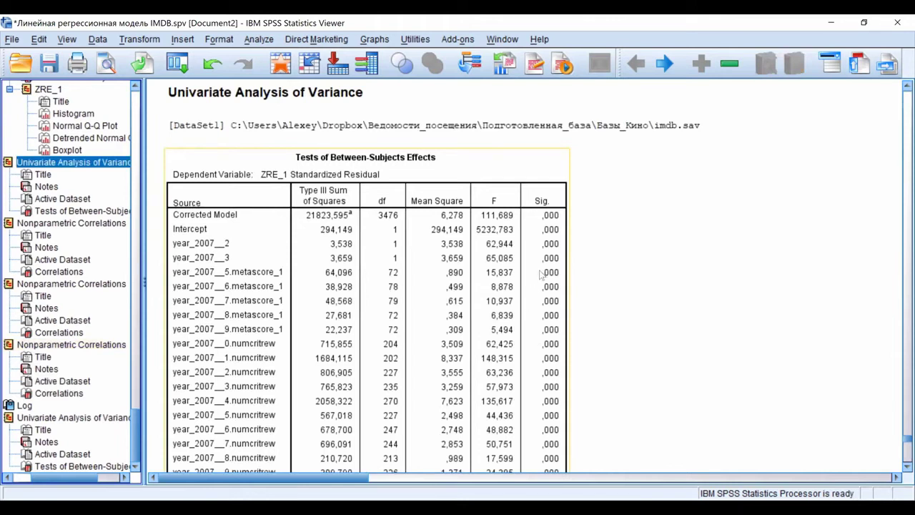
- Examine the Tests of Between-Subjects Effects table for the standardized residual, checking each predictor's significance
scroll(540, 273, down, 3)
scroll(540, 274, down, 3)
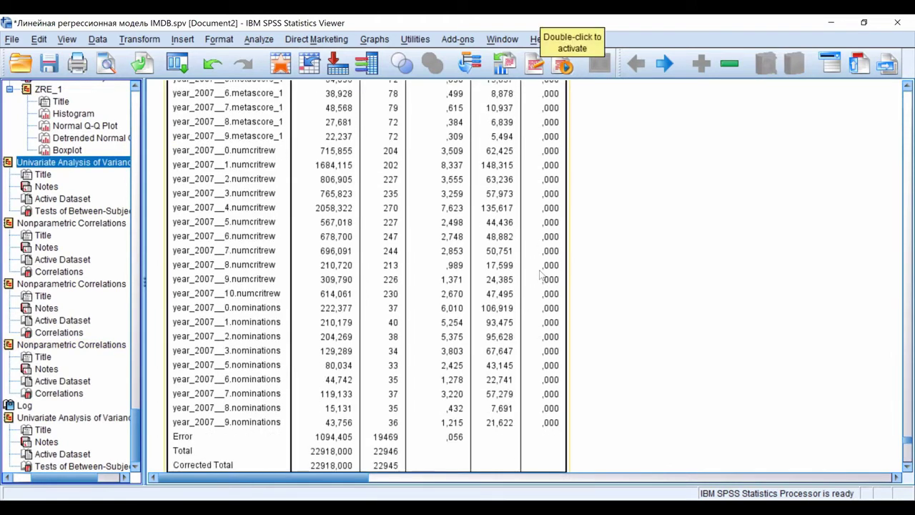
scroll(541, 274, up, 5)
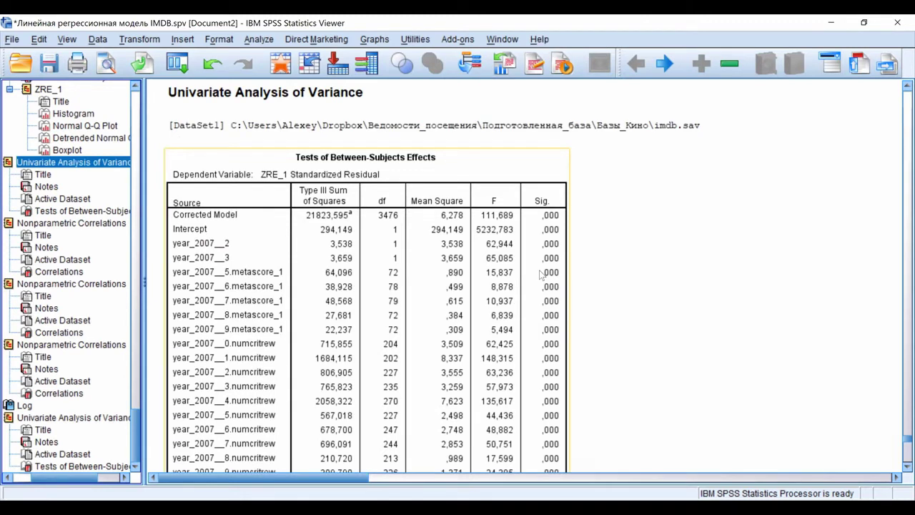
scroll(541, 274, down, 2)
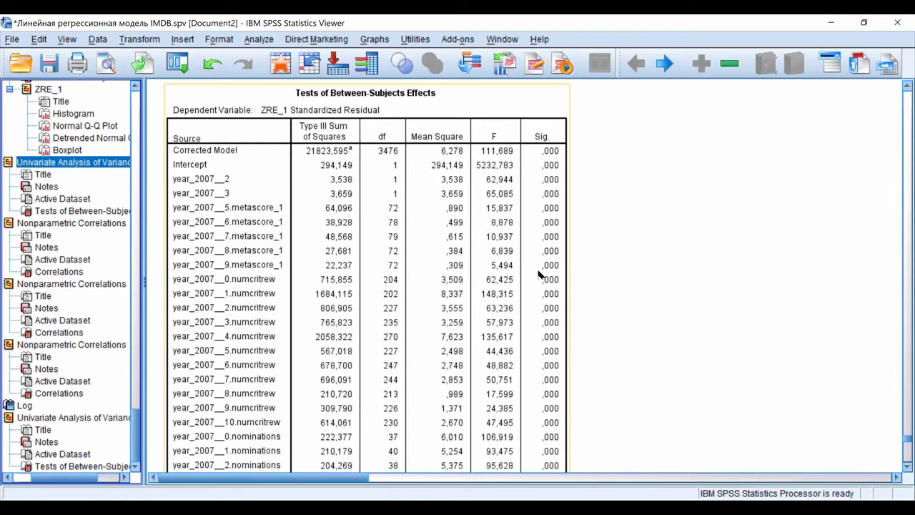
- Switch to the Word document and read through the regression equation for the number of users who voted
key(alt+Tab)
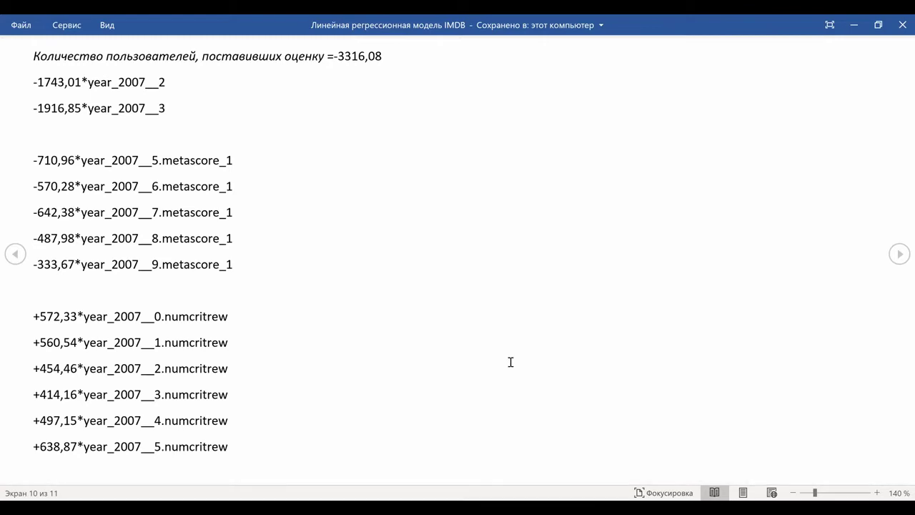
scroll(511, 362, down, 5)
scroll(511, 362, up, 5)
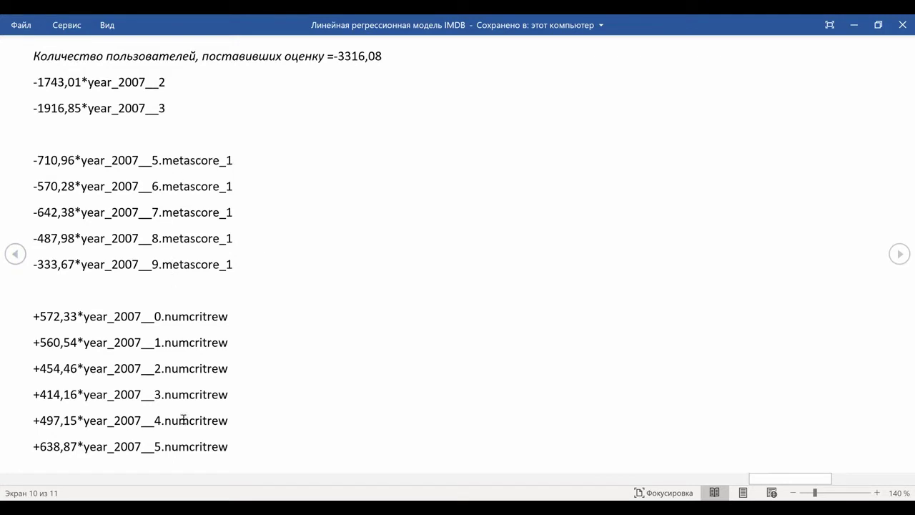
scroll(206, 84, down, 1)
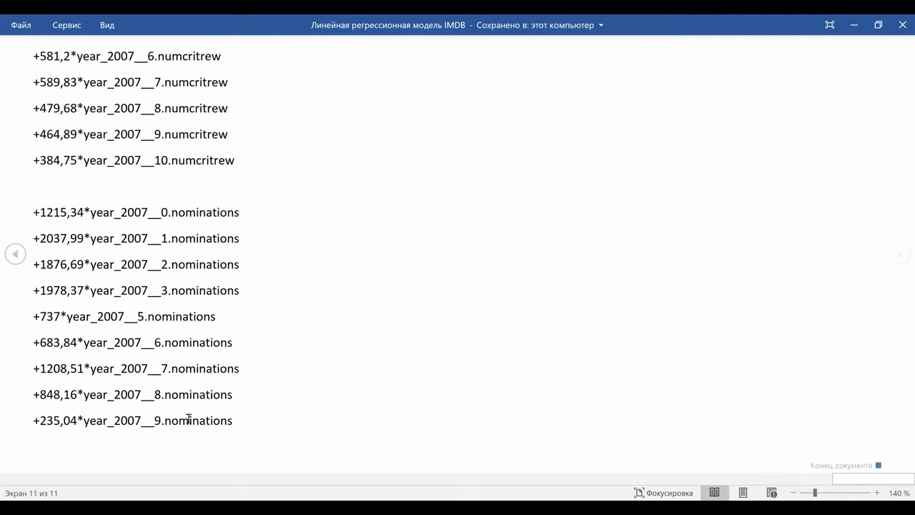
scroll(191, 416, up, 1)
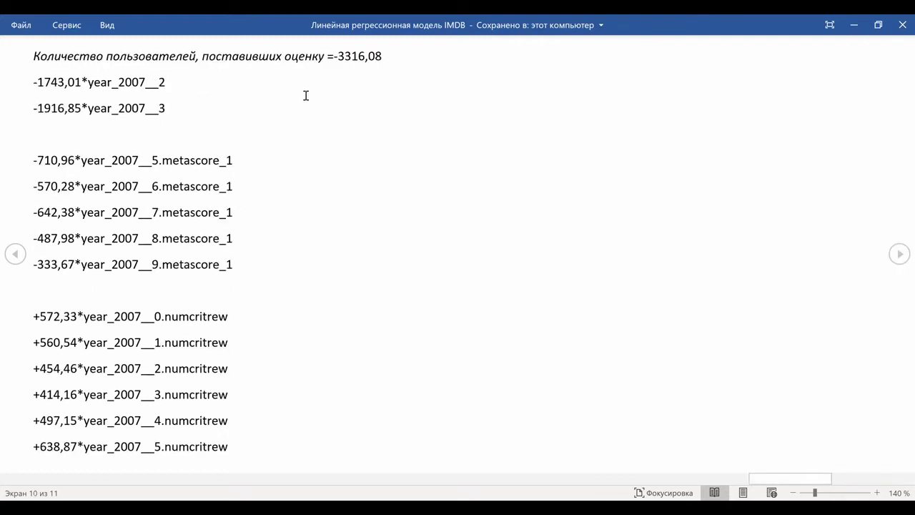
- Highlight the constant and the year_2007__2 and year_2007__3 terms, and review the equation's metascore_1, numcritrew and nominations coefficients
double_click(354, 57)
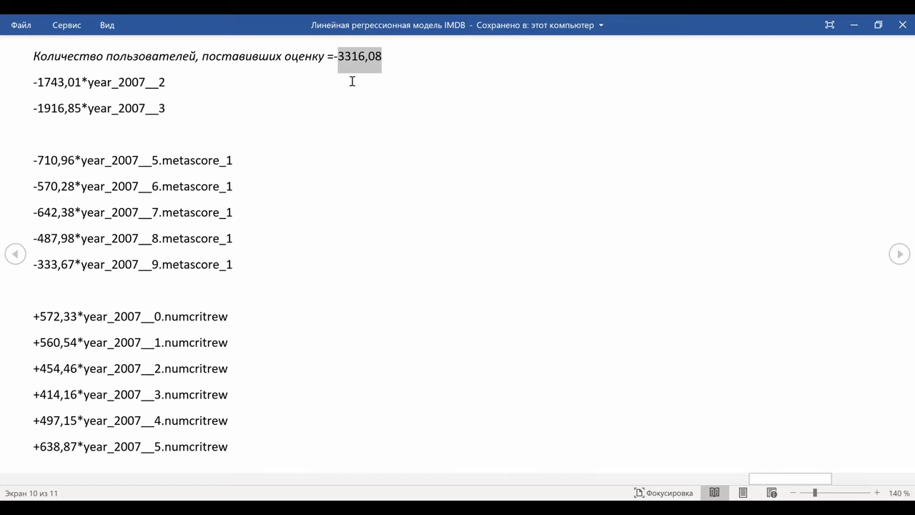
drag(352, 80, 252, 116)
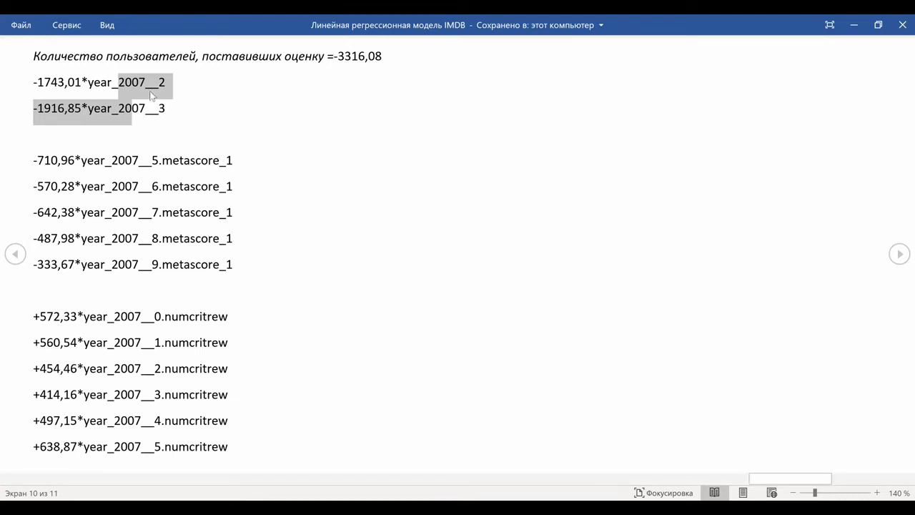
click(156, 109)
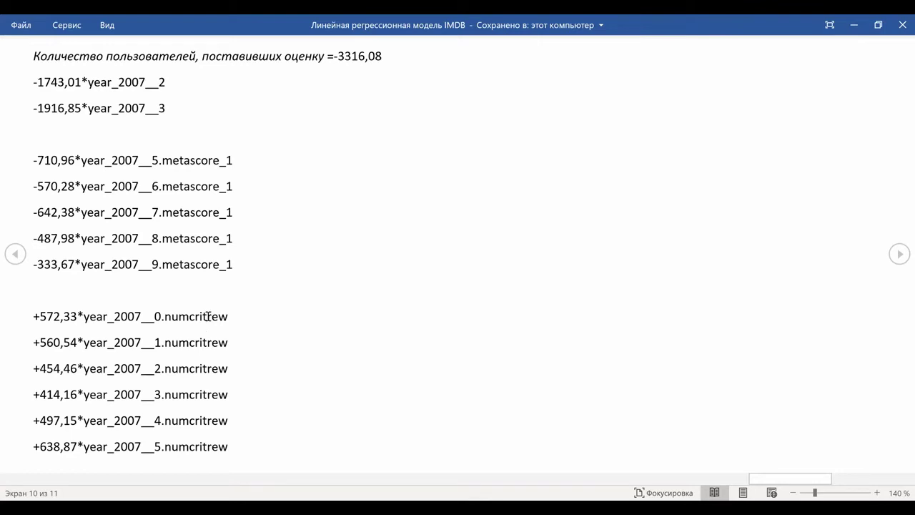
scroll(207, 316, down, 1)
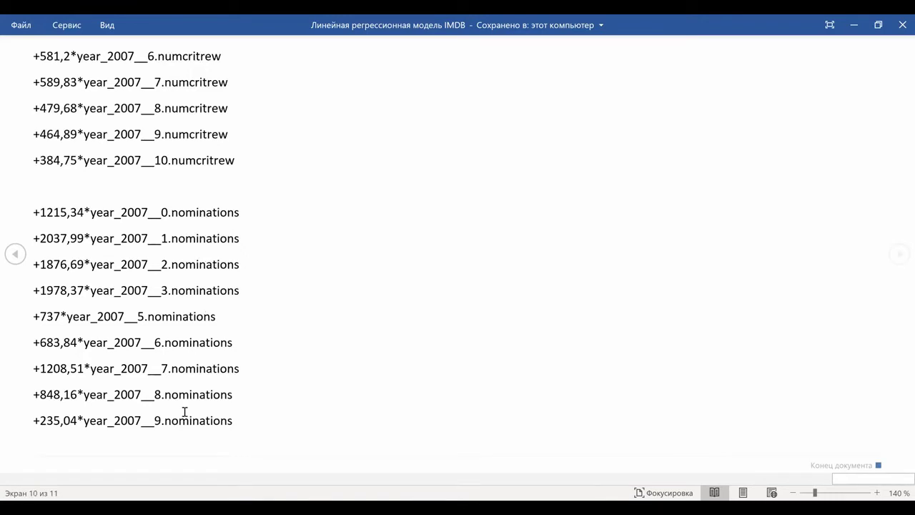
scroll(200, 372, up, 1)
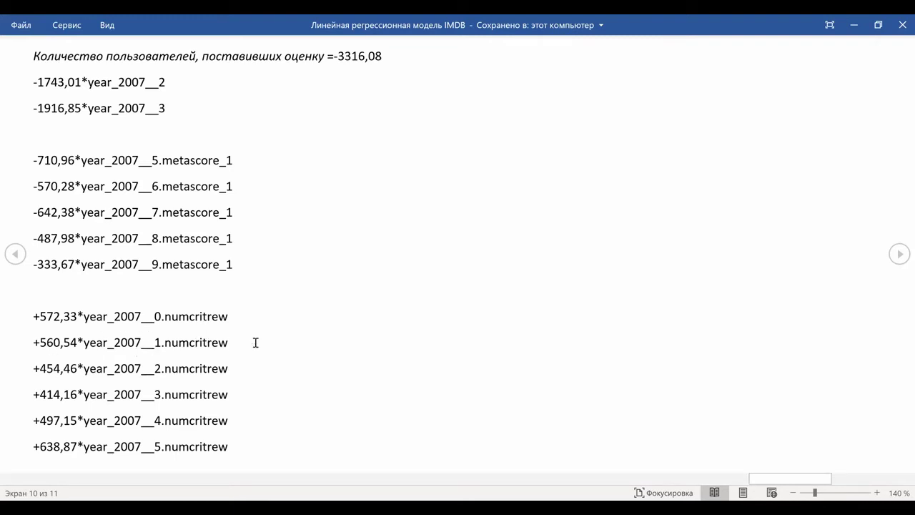
scroll(300, 307, down, 1)
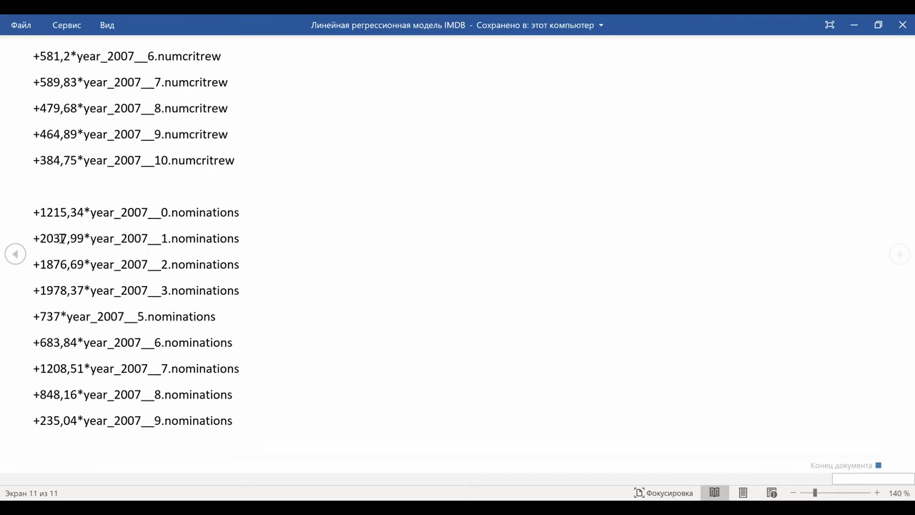
scroll(62, 238, up, 1)
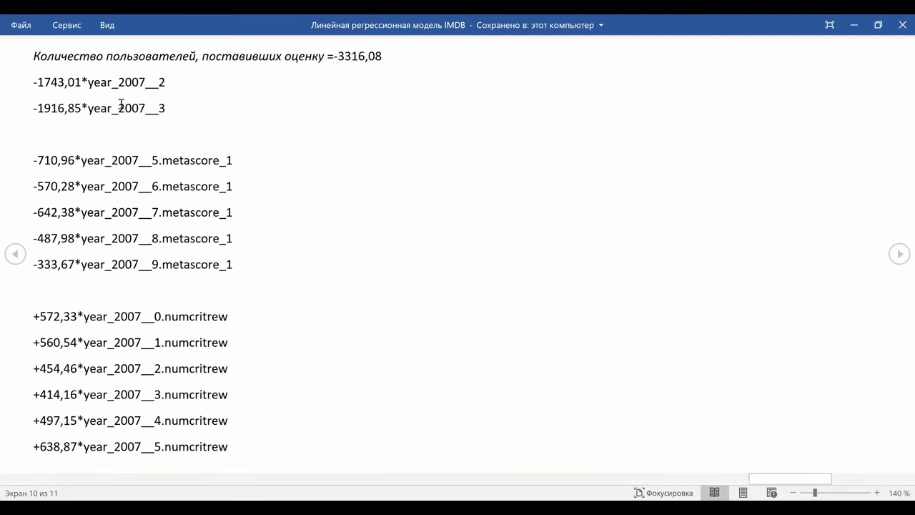
- Highlight the year_2007__3 term and a numcritrew term in the equation, and check the matching nominations terms
double_click(101, 113)
triple_click(101, 113)
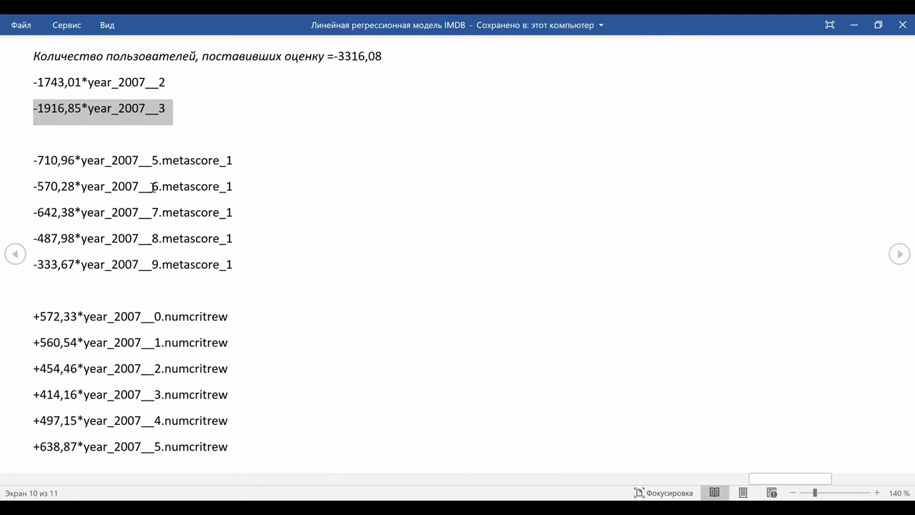
triple_click(118, 372)
click(378, 316)
scroll(237, 272, down, 2)
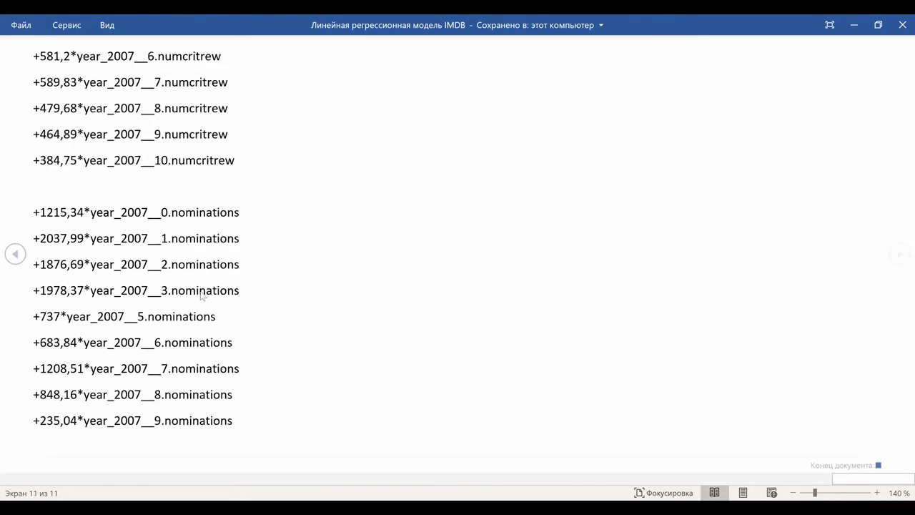
scroll(201, 291, up, 2)
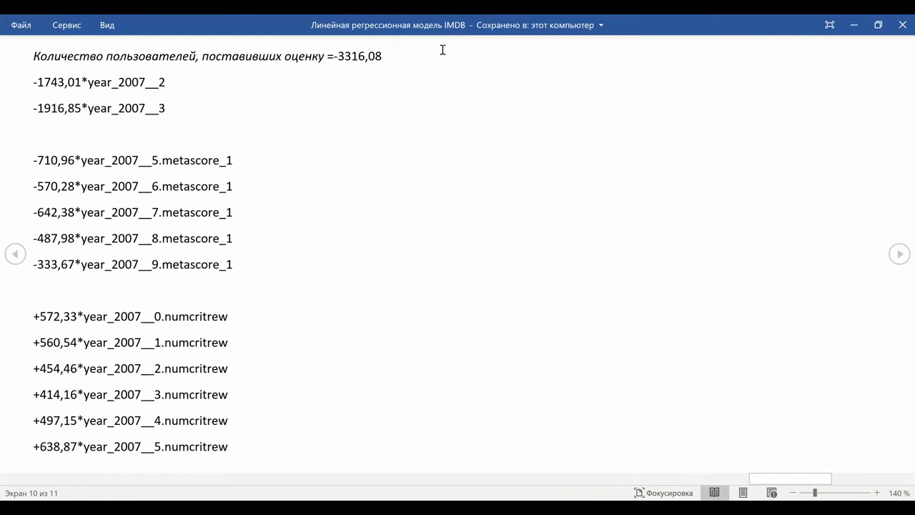
- Switch to the Excel sheet Эффекты_взаимодействия and inspect the example film's year, metascore and nominations values beside the Coefficients table
key(alt+Tab)
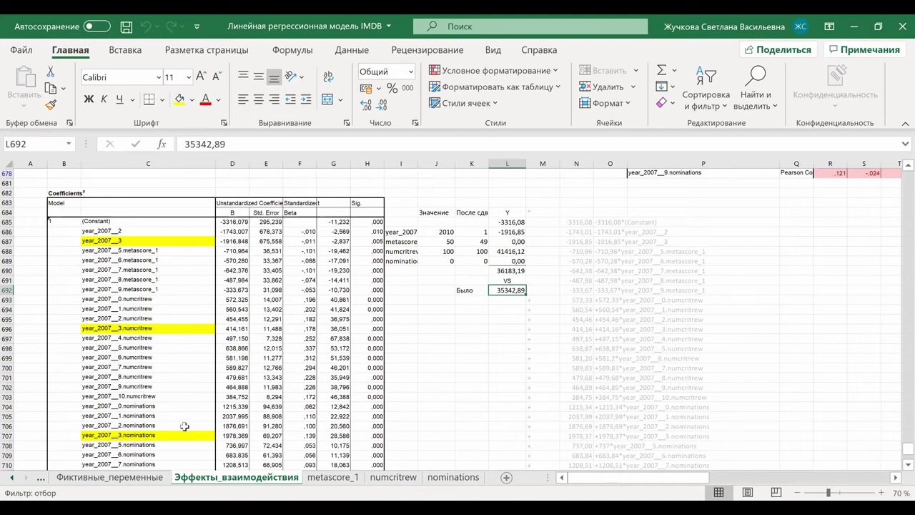
scroll(184, 426, down, 1)
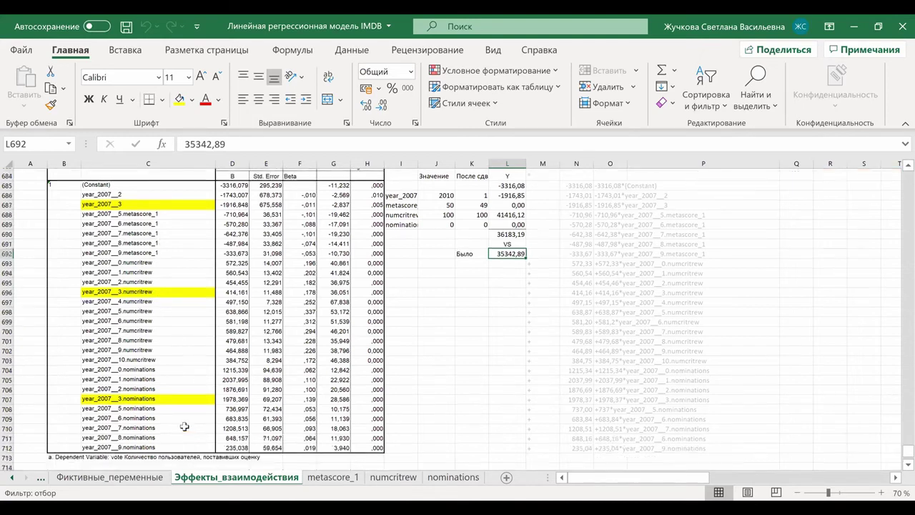
scroll(245, 403, up, 1)
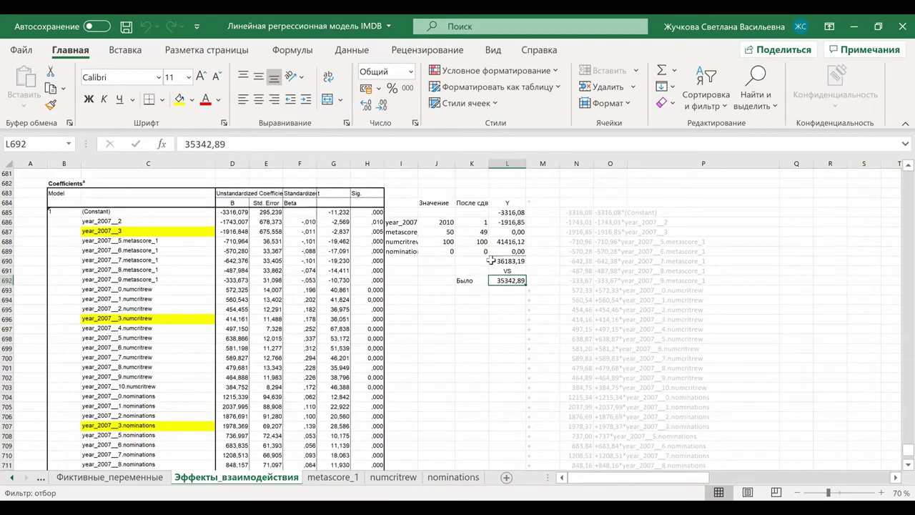
click(443, 221)
click(435, 232)
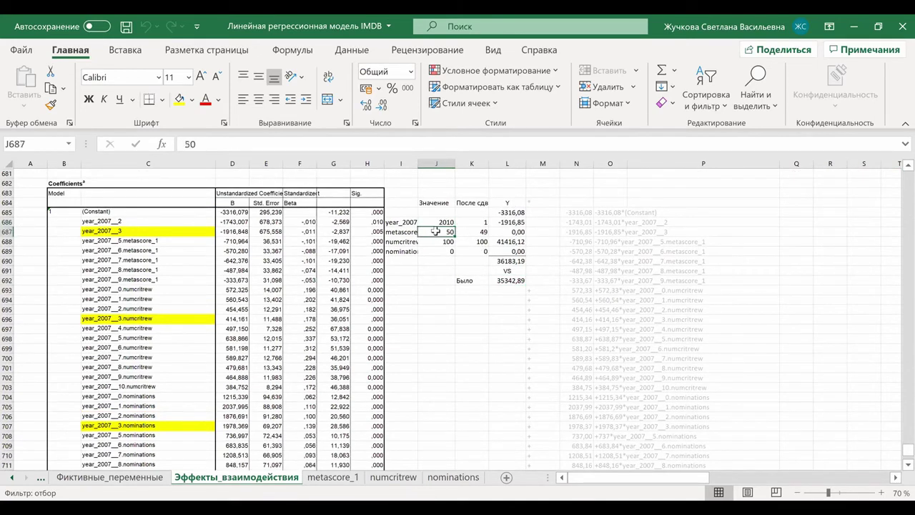
key(Return)
click(434, 251)
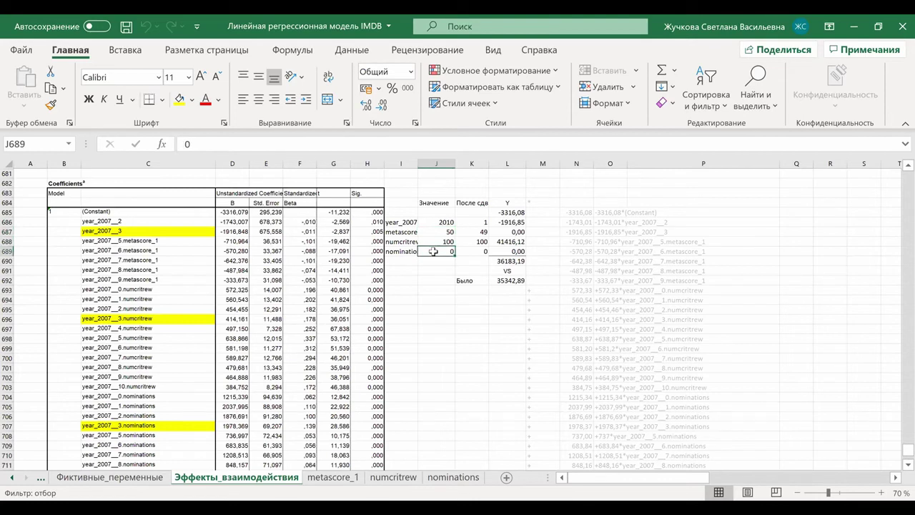
- Inspect the shifted values of year_2007, metascore, numcritrew and nominations in the example prediction
click(474, 223)
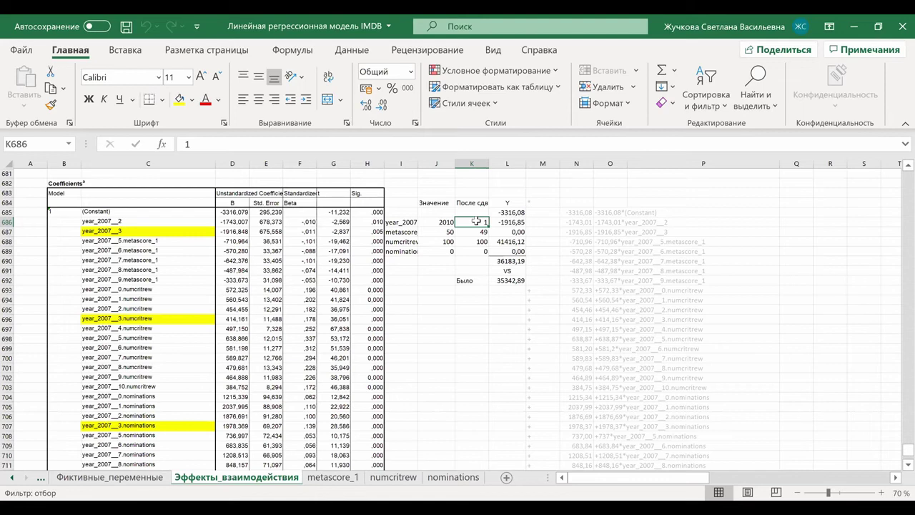
click(471, 232)
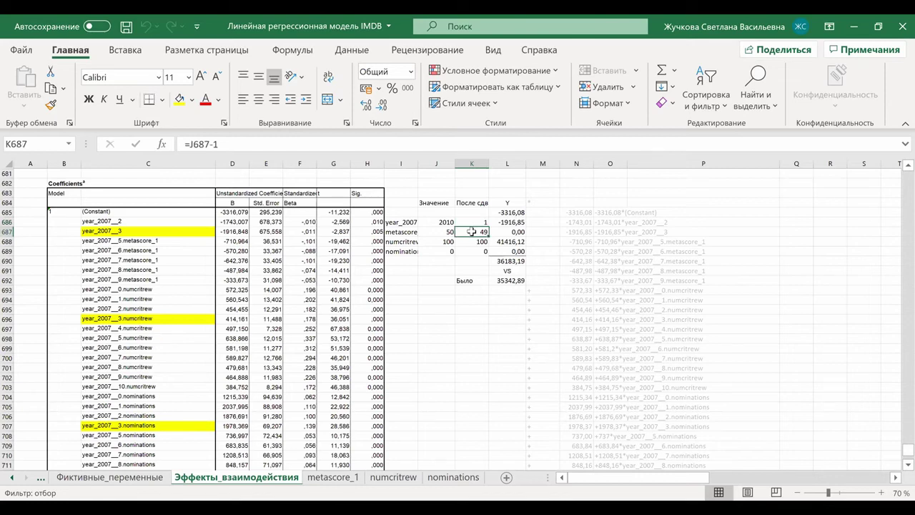
click(472, 243)
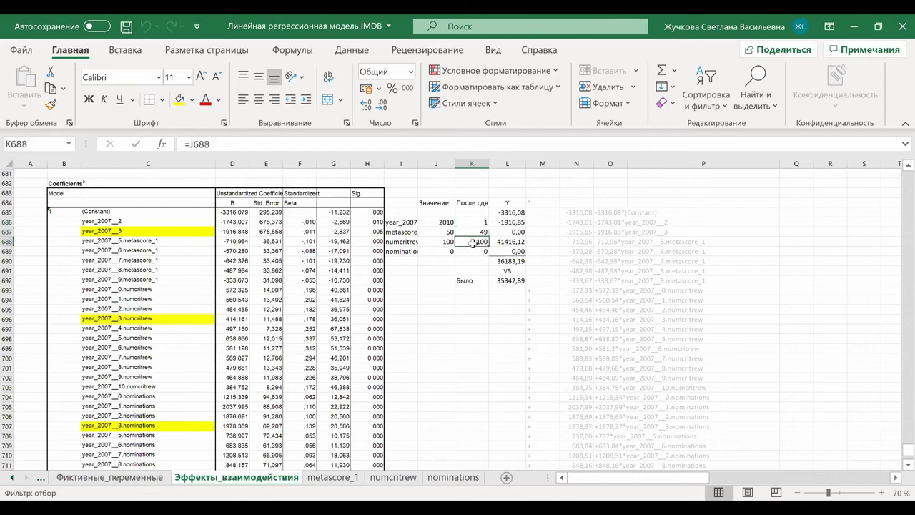
click(472, 252)
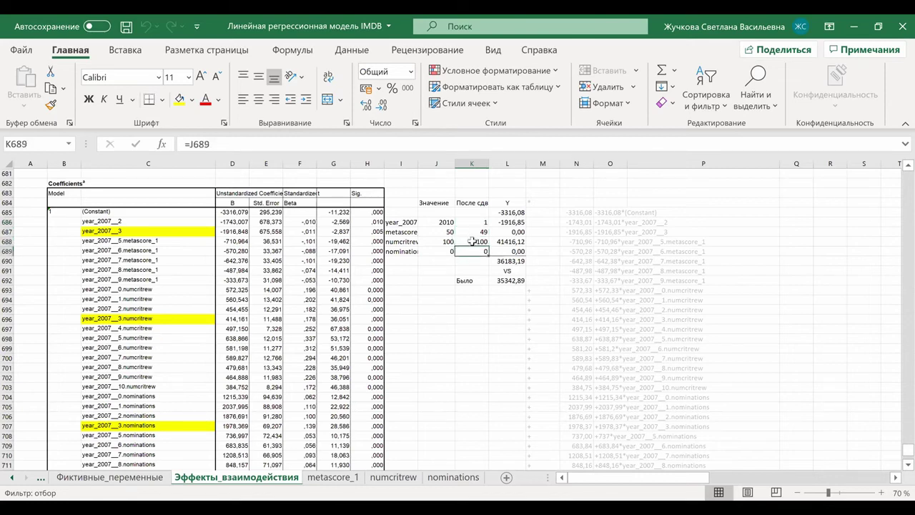
- Recheck the cell formulas behind the shifted numcritrew and nominations values of the example film
key(Up)
click(470, 251)
click(468, 242)
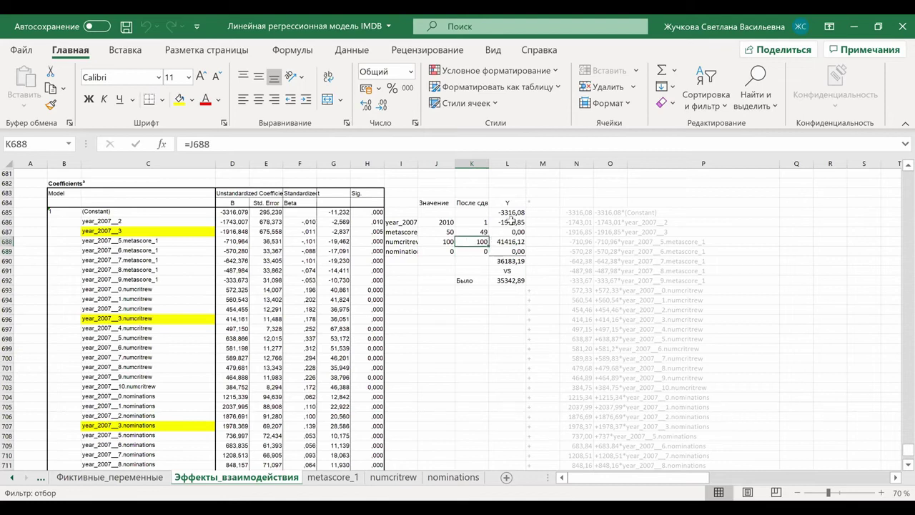
- Examine the Y column formulas for the constant and the year_2007 term, tracing the year_2007__3 coefficient and shifted year they reference
key(Right)
key(Up)
key(Up)
key(Up)
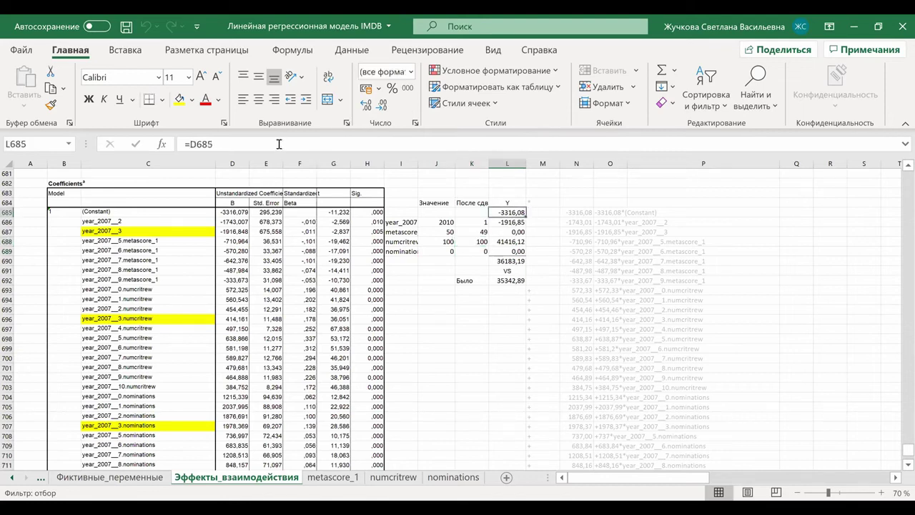
key(Down)
text(=D687*)
key(Left)
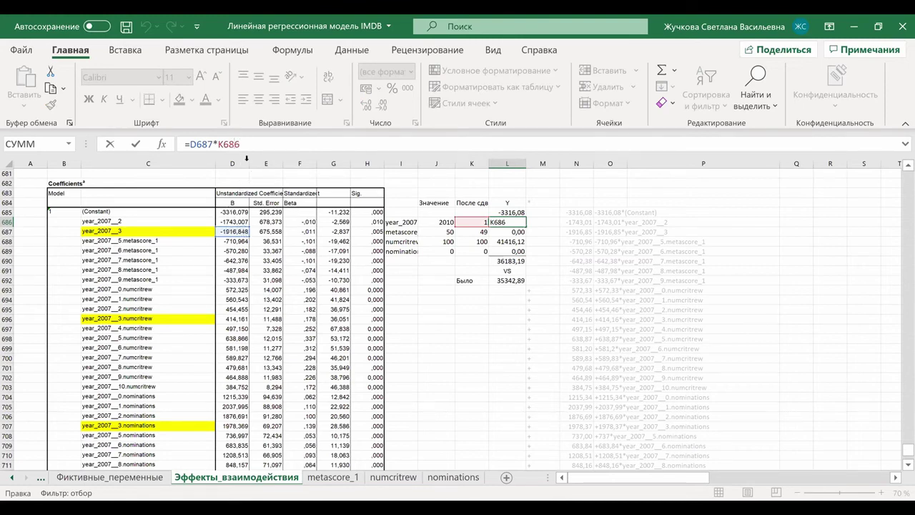
key(Return)
- Examine the Y column formulas for metascore, numcritrew and nominations, tracing the coefficients and shifted values they multiply
click(211, 146)
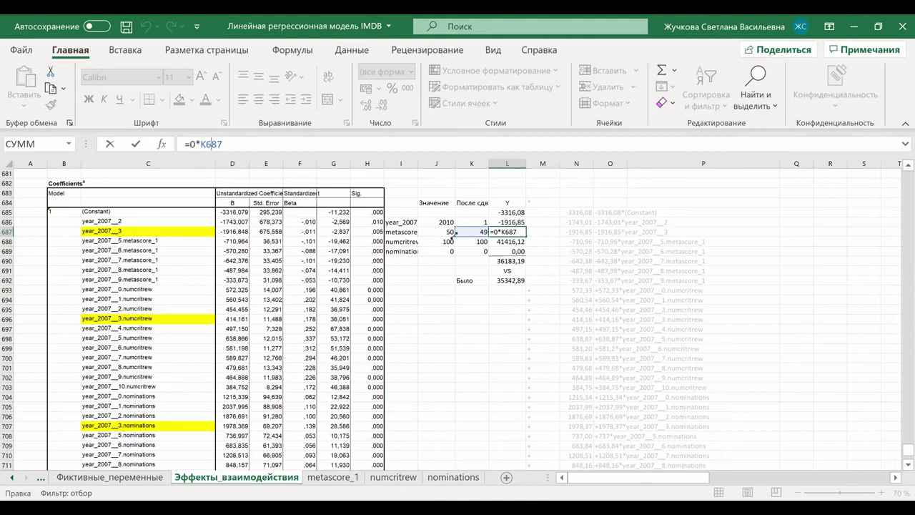
key(Return)
click(235, 145)
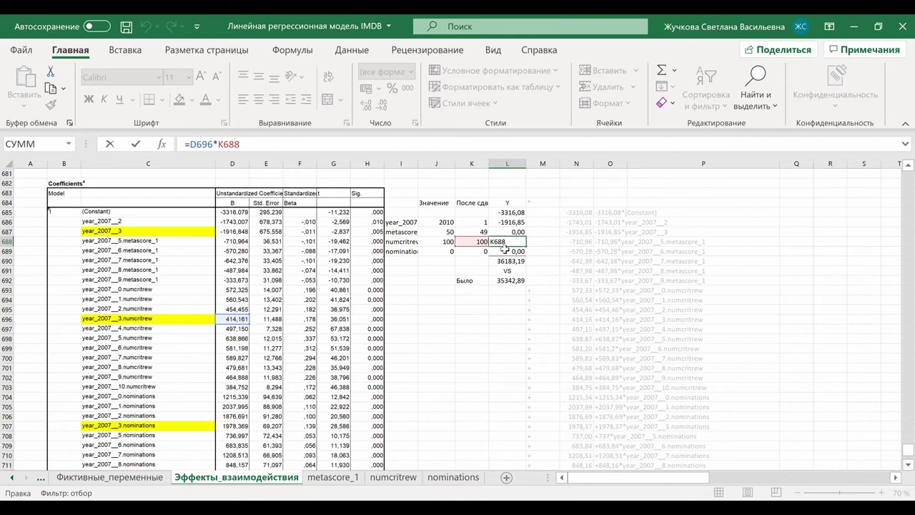
key(Return)
key(F2)
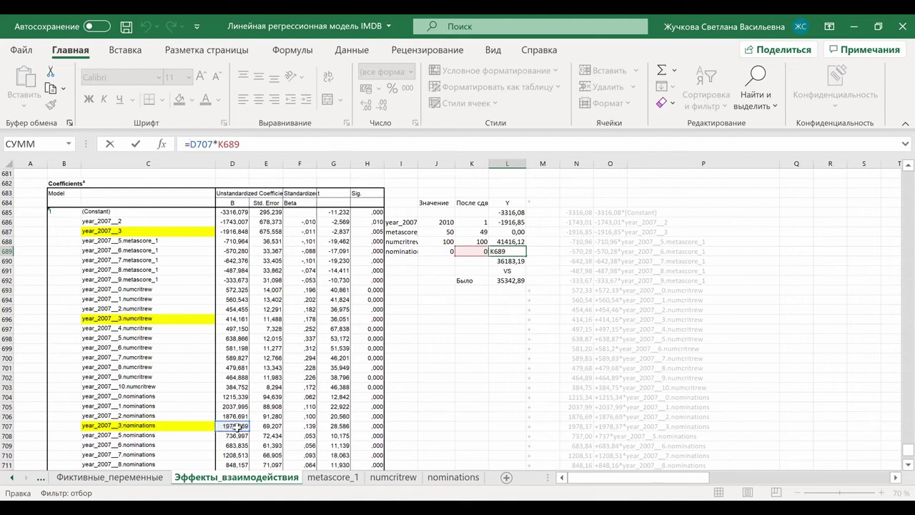
click(504, 261)
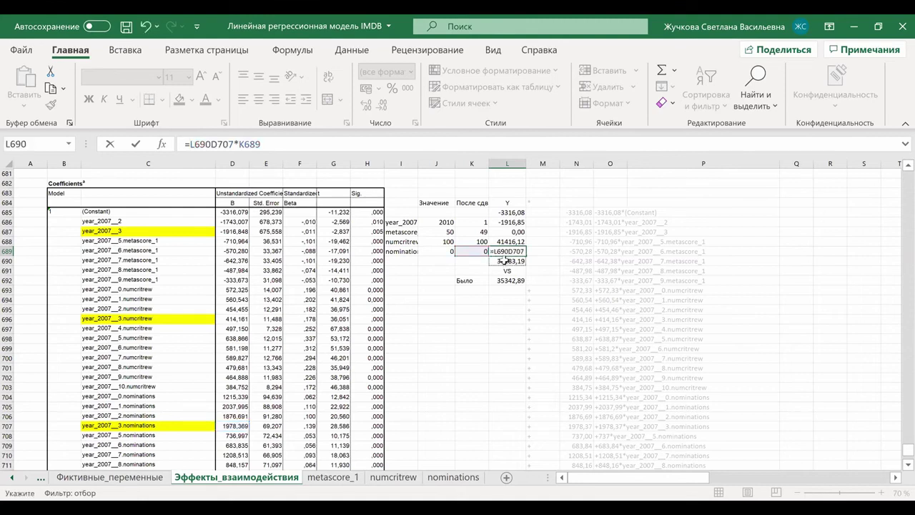
key(Escape)
- Inspect the sum formula for the example film's predicted Y and compare its result with the earlier prediction labelled Было
click(504, 261)
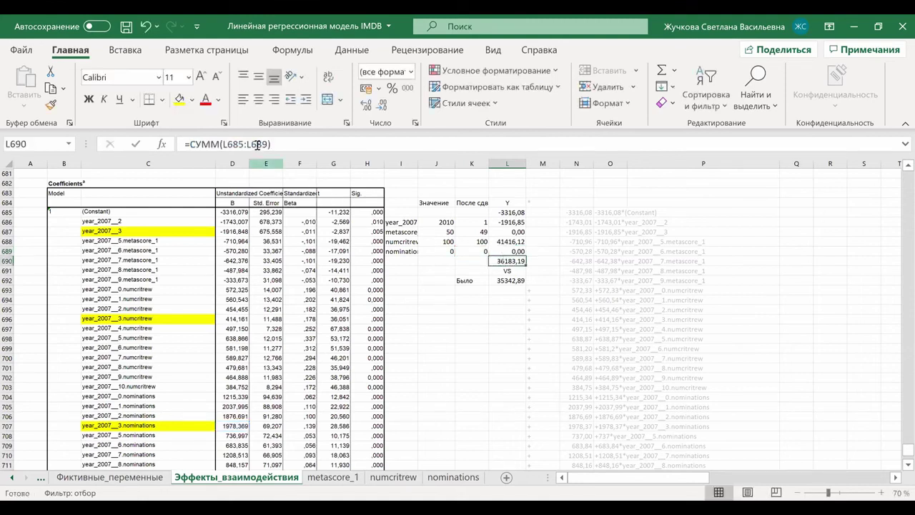
click(257, 144)
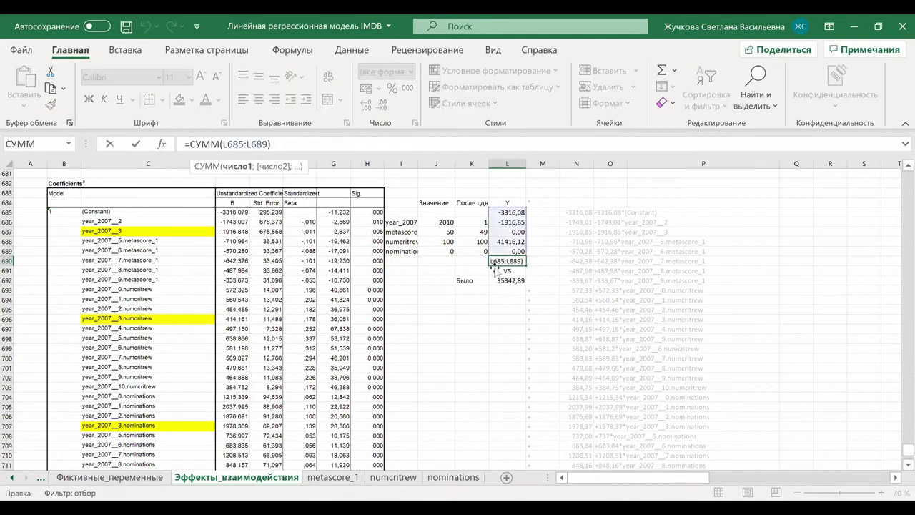
key(Return)
key(Up)
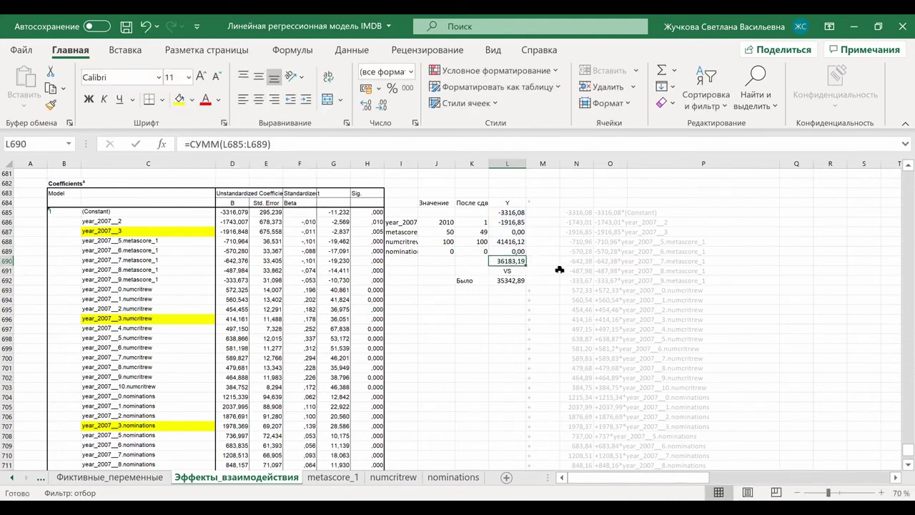
click(511, 281)
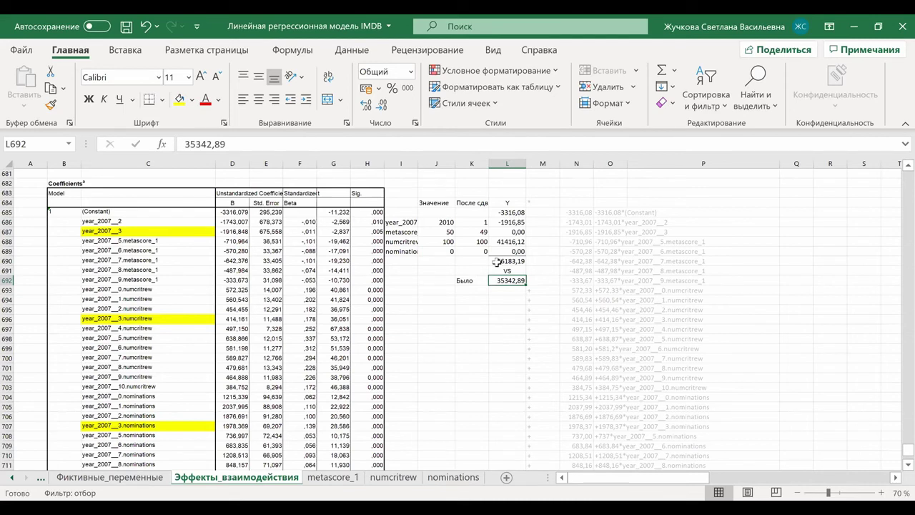
click(496, 262)
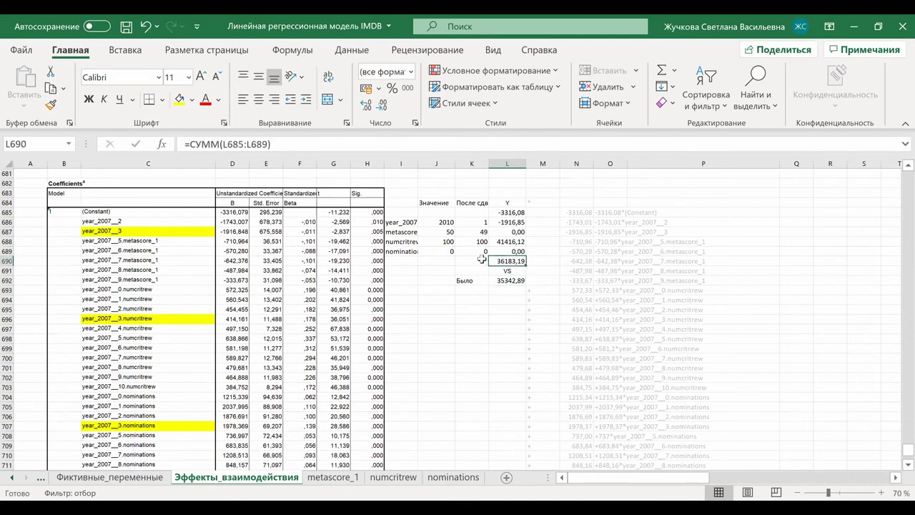